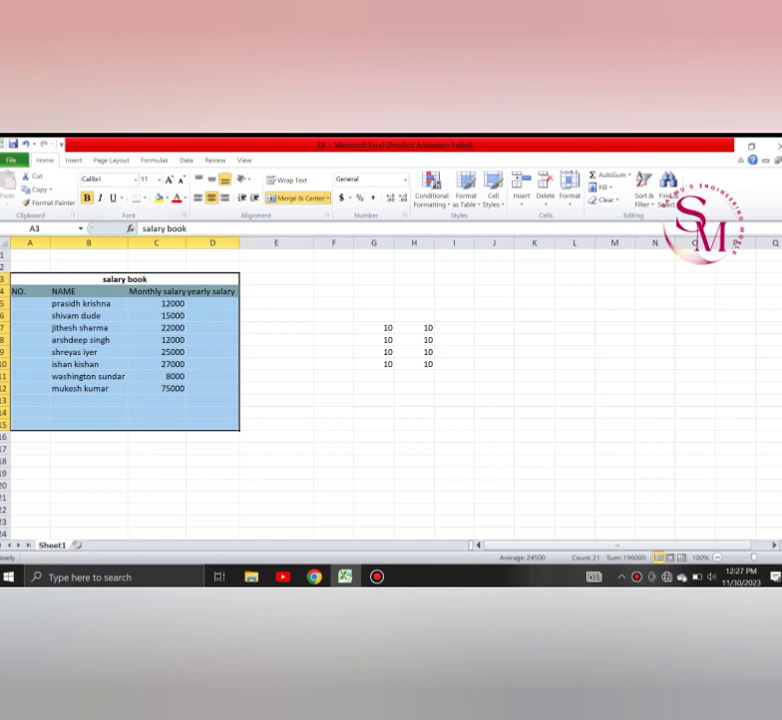
Step: Enter the label TOTAL in cell B14 below the list of names
left_click(89, 412)
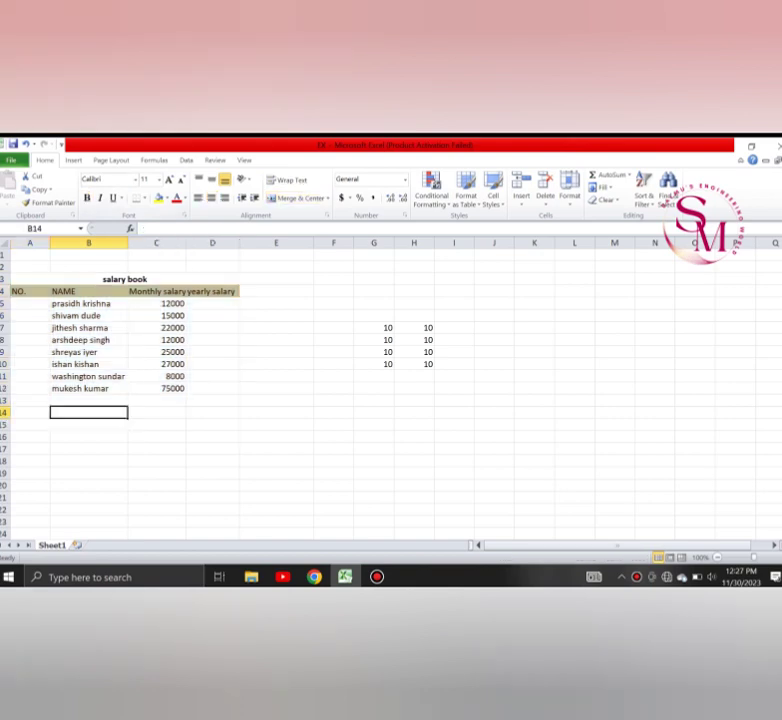
type("to")
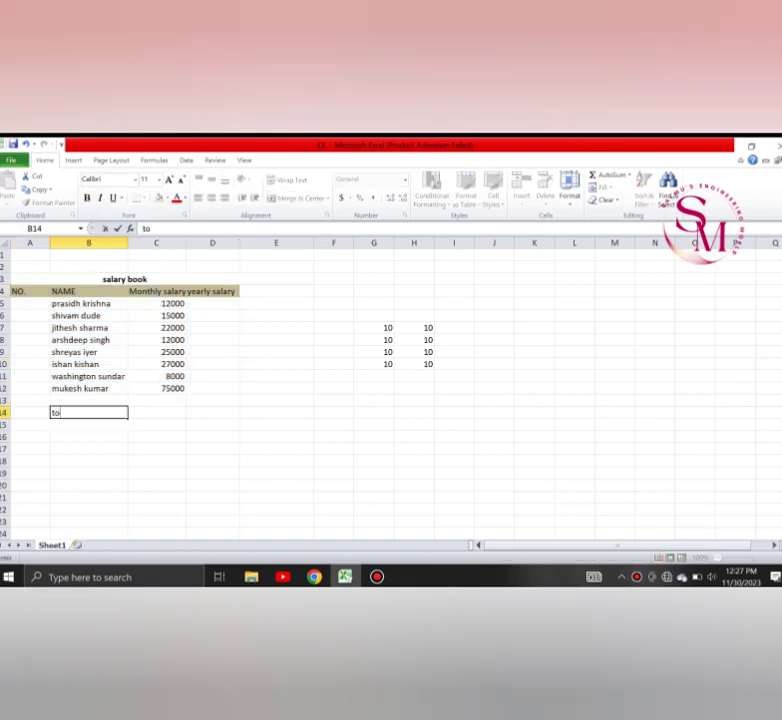
key("BackSpace")
key("BackSpace")
type("TOTAL")
key("Return")
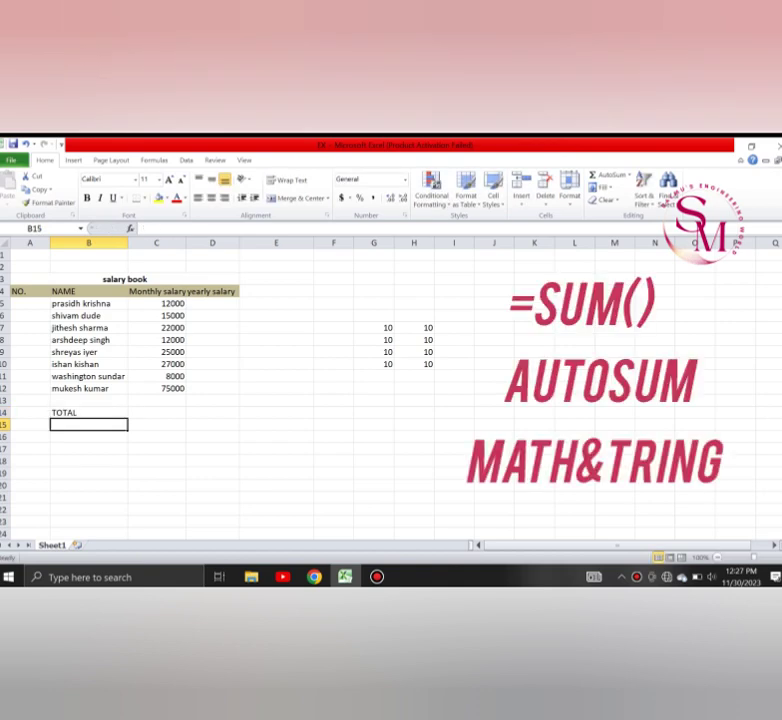
left_click(212, 304)
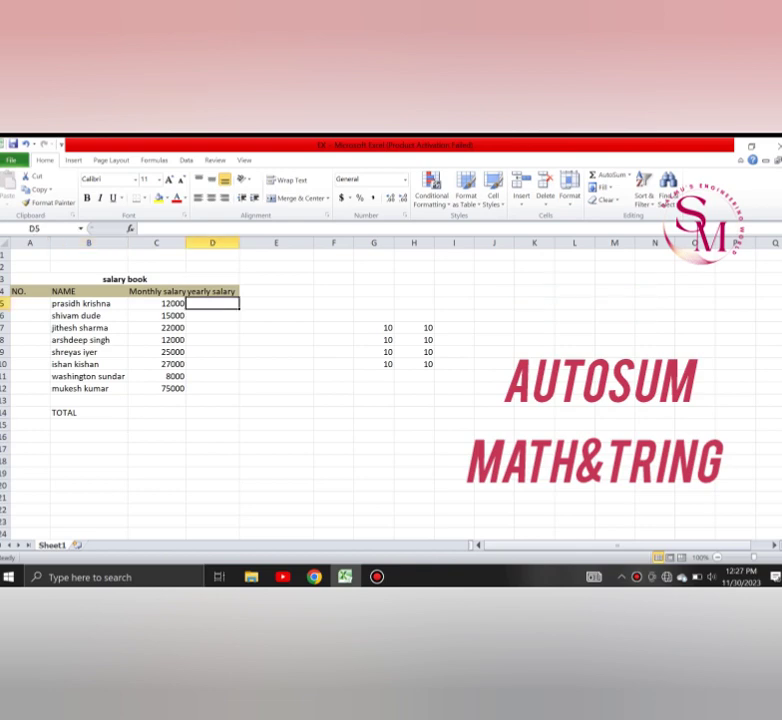
left_click(276, 303)
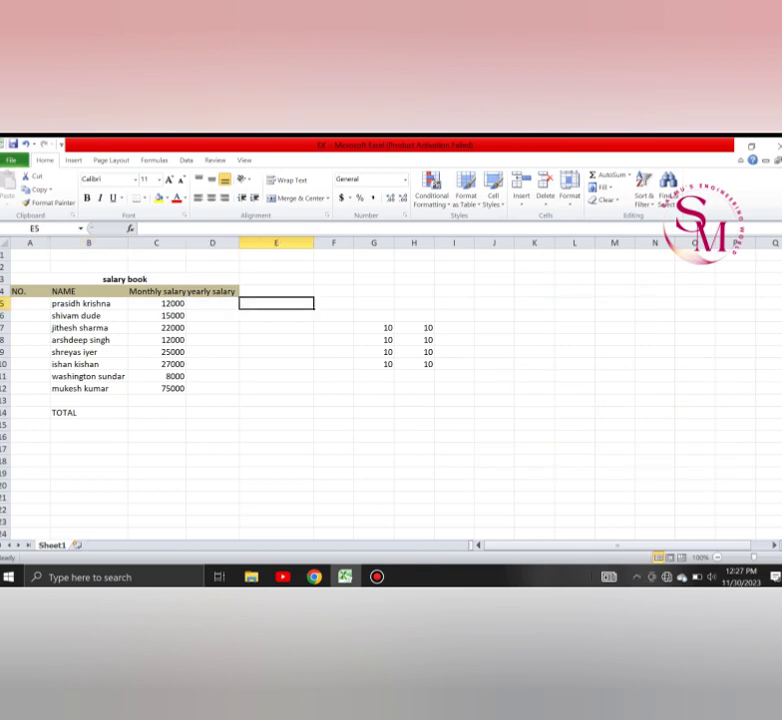
left_click(276, 291)
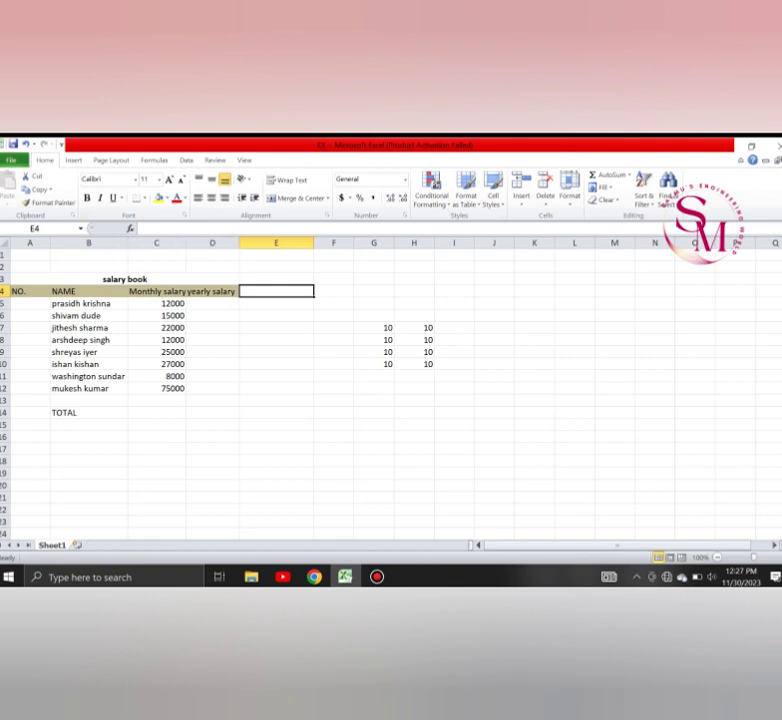
Step: Enter the formula =10+10 in cell I7
left_click(454, 328)
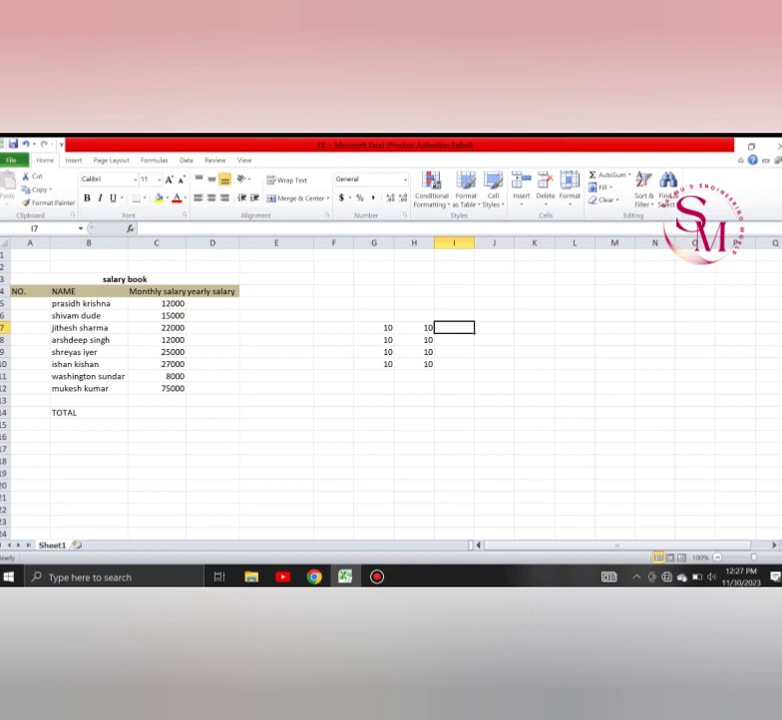
type("=")
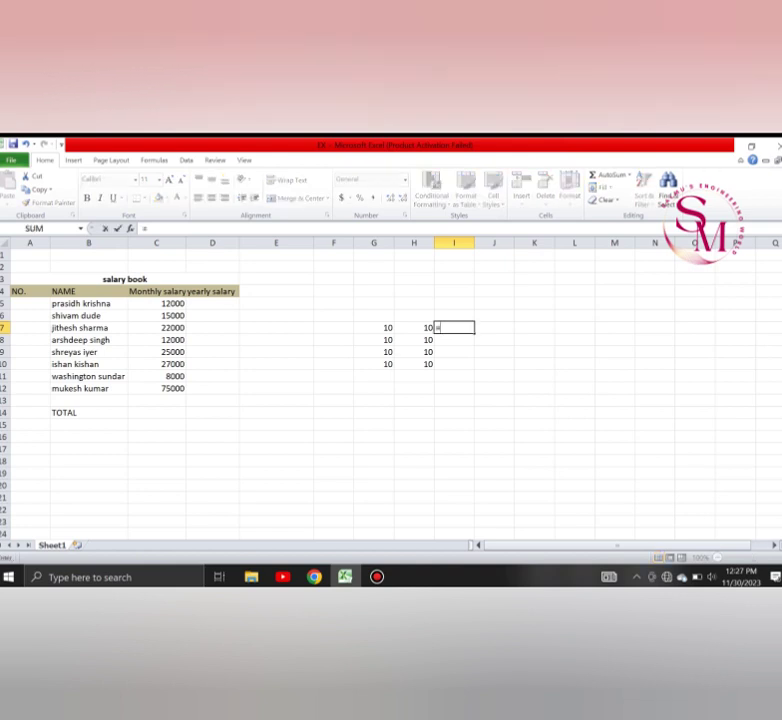
type("10+10")
key("Return")
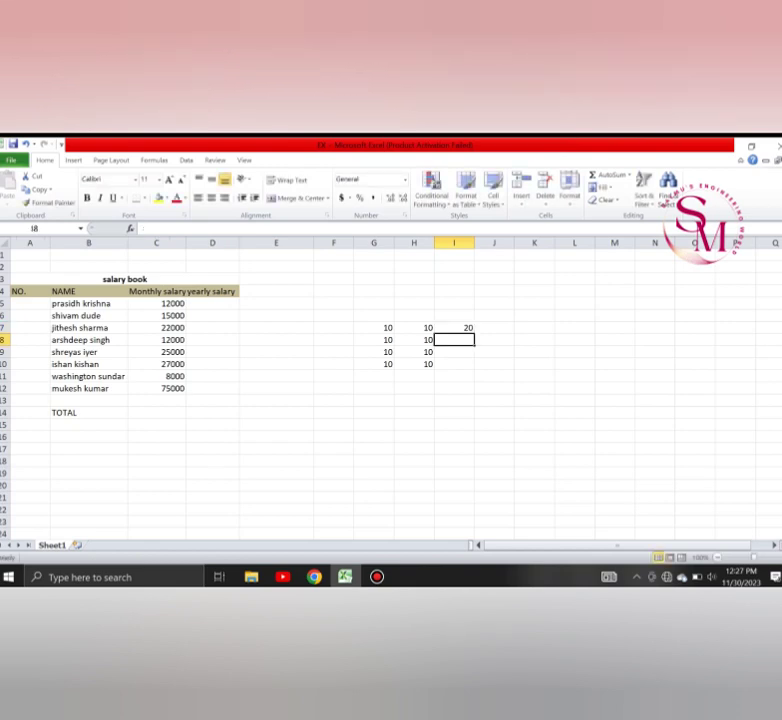
Step: Replace the content of cell I7 with the cell-reference formula =G7+H7
left_click(454, 328)
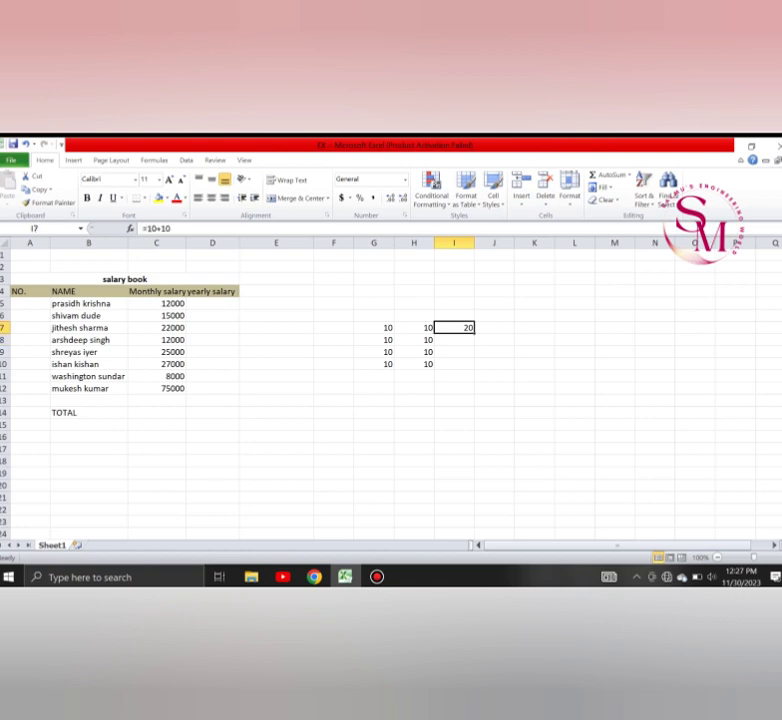
type("=")
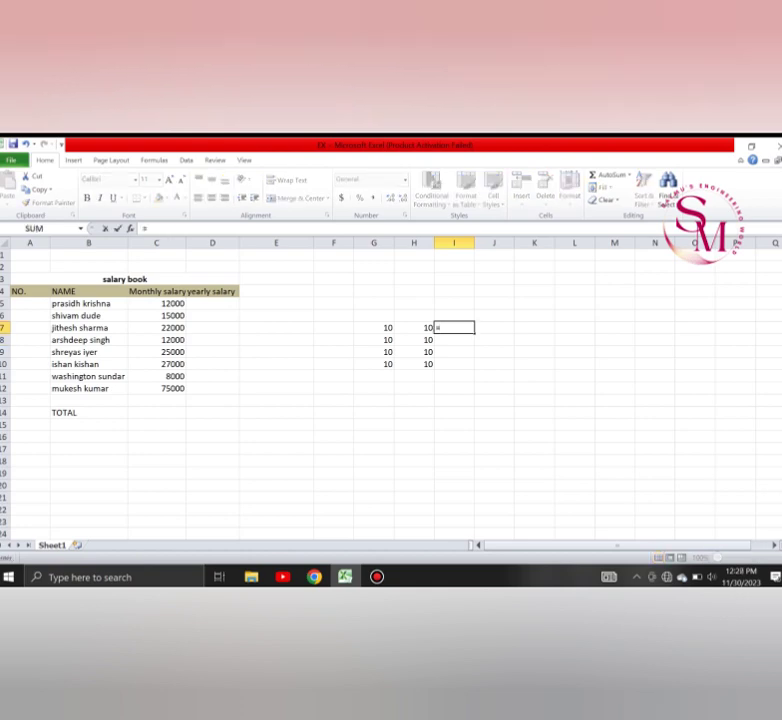
type("G7")
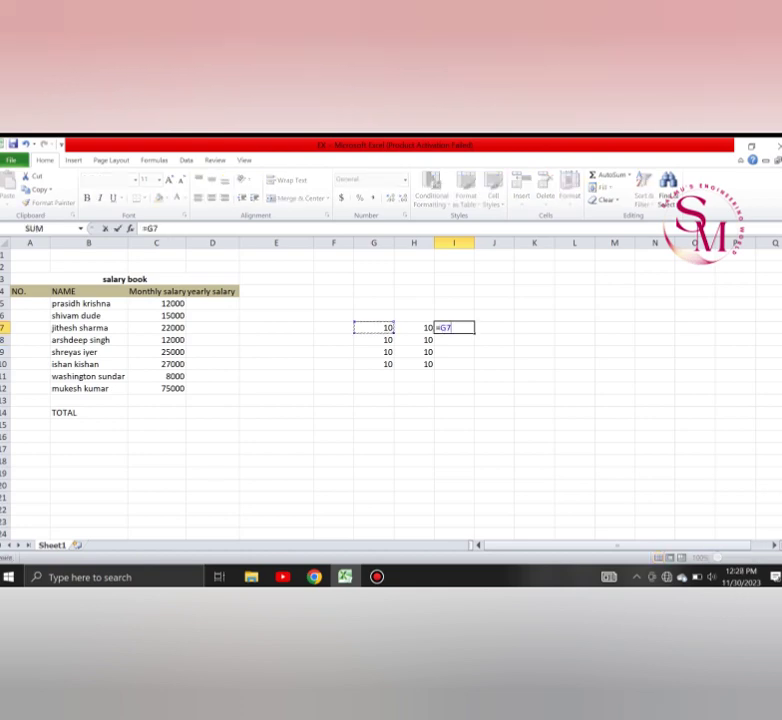
type("+H7")
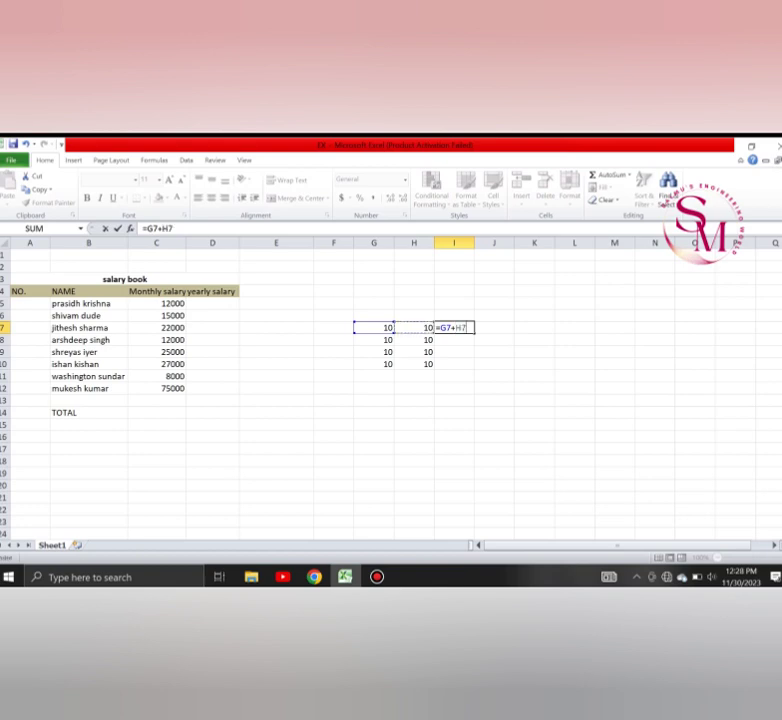
key("Return")
Step: Replace the formula in cell I7 with the SUM function over the range, =SUM(G7:H7)
left_click(454, 328)
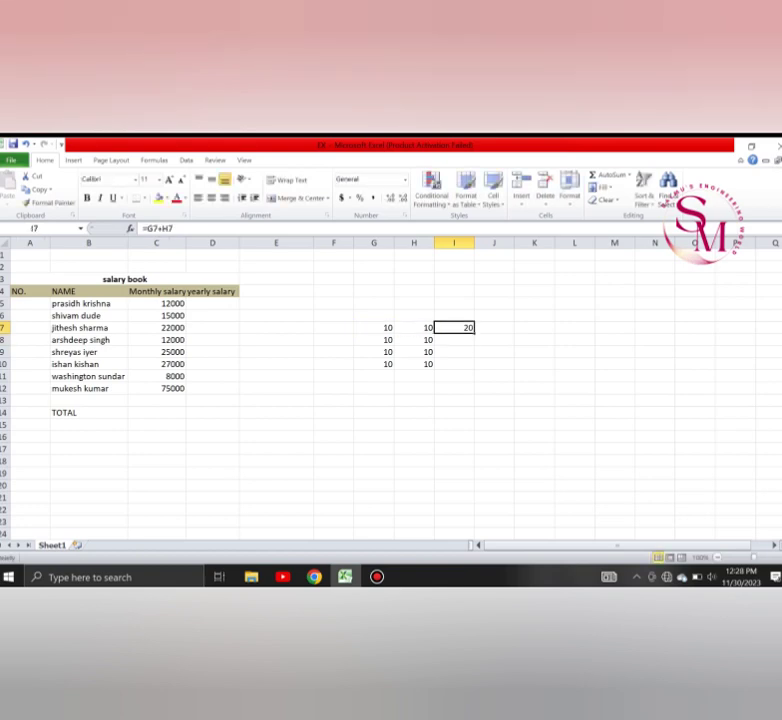
key("F2")
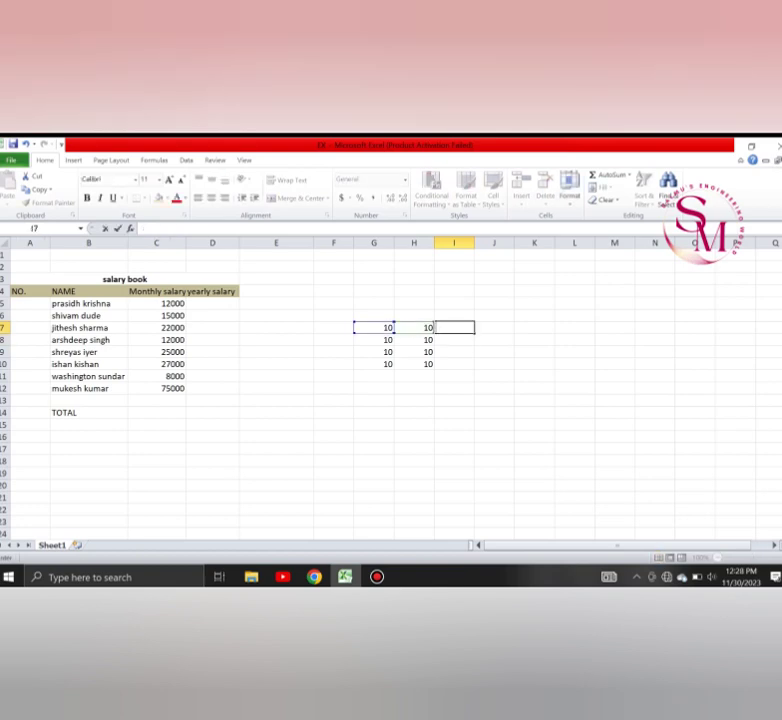
type("=")
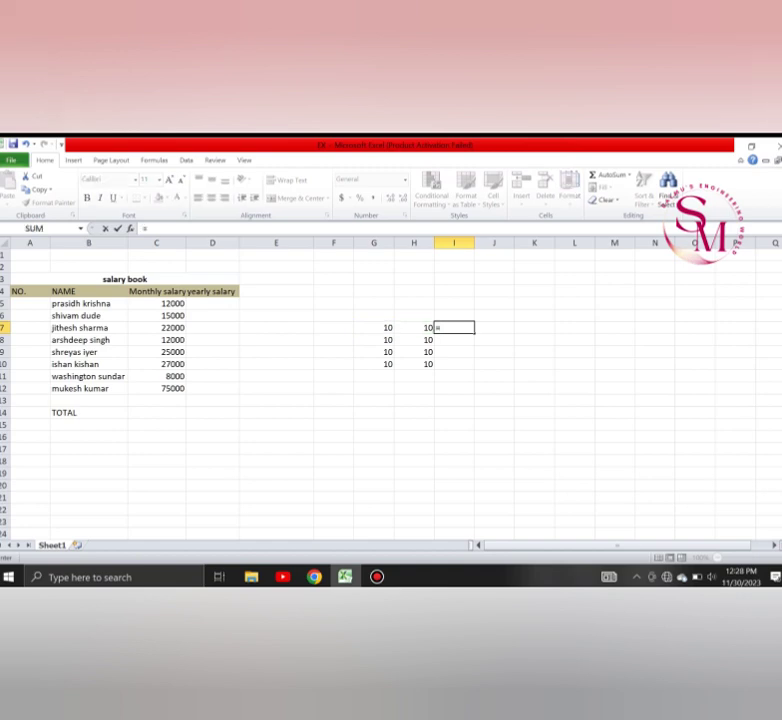
type("SUM")
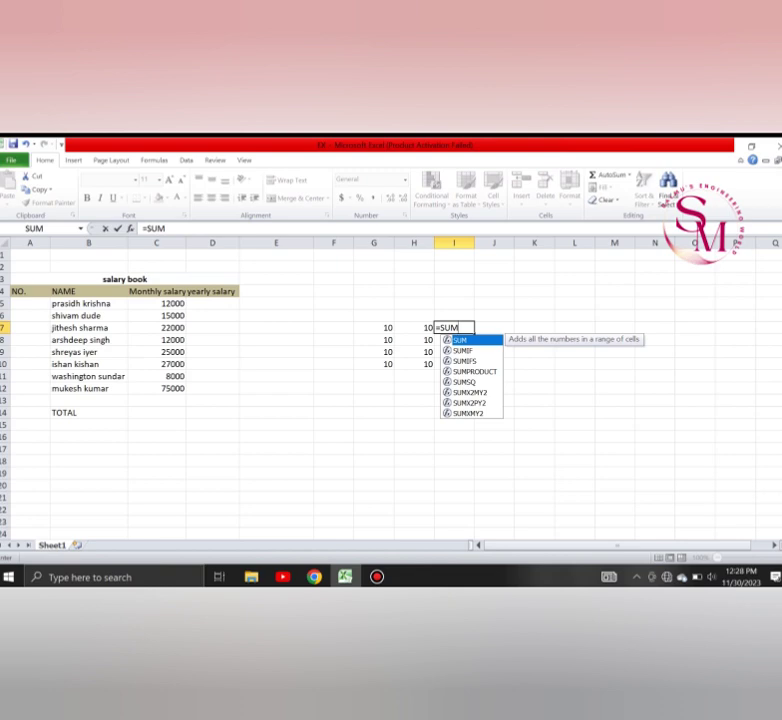
type("(")
left_click(374, 328)
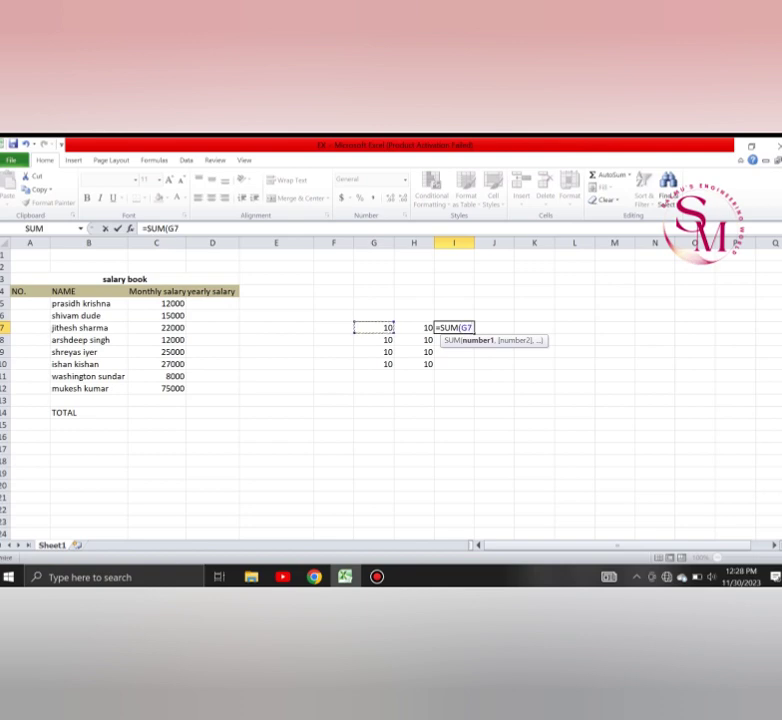
left_click_drag(374, 328, 416, 328)
type(")")
key("Return")
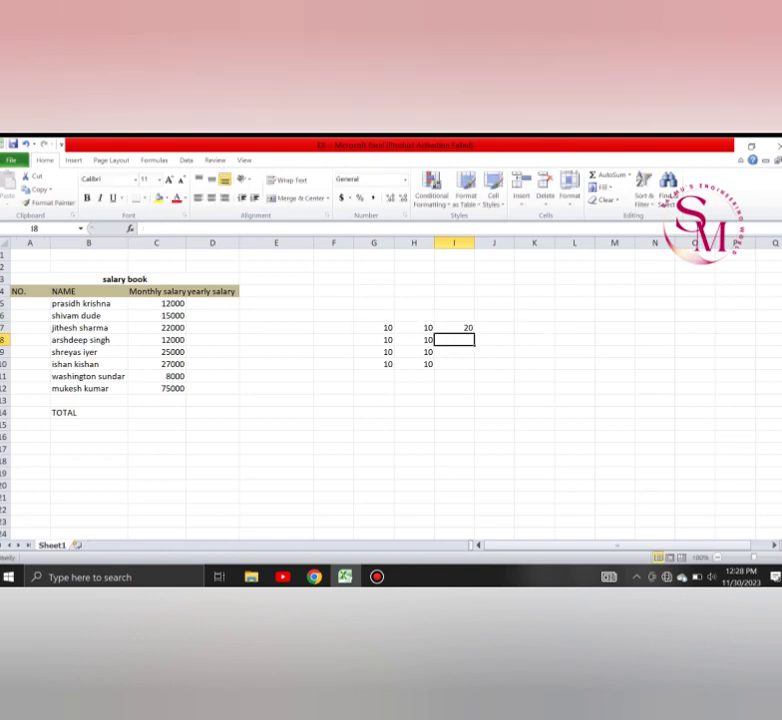
Step: Remove the range from the SUM formula in cell I7 and reselect G7:H7 as its argument
double_click(458, 328)
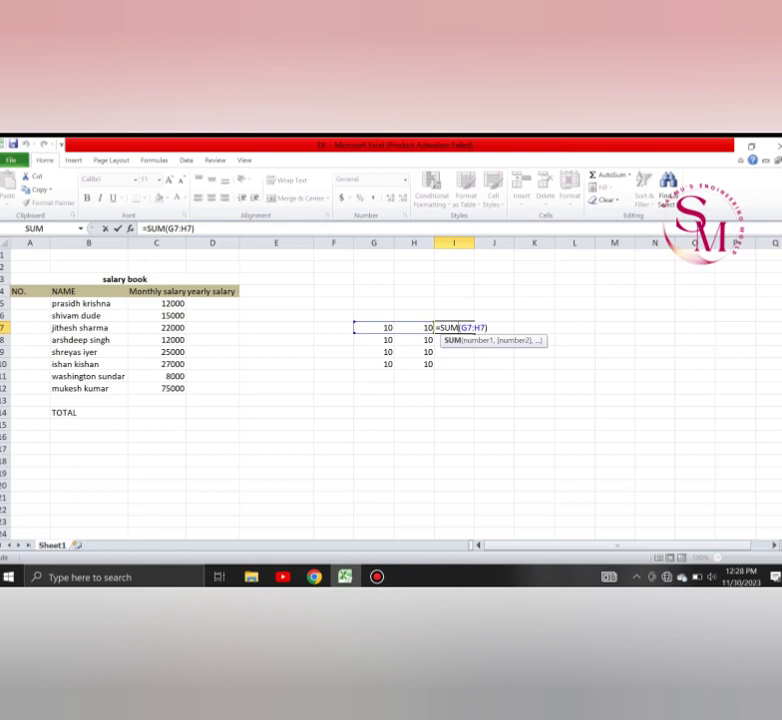
left_click(485, 328)
key("BackSpace")
key("BackSpace")
key("BackSpace")
key("BackSpace")
key("BackSpace")
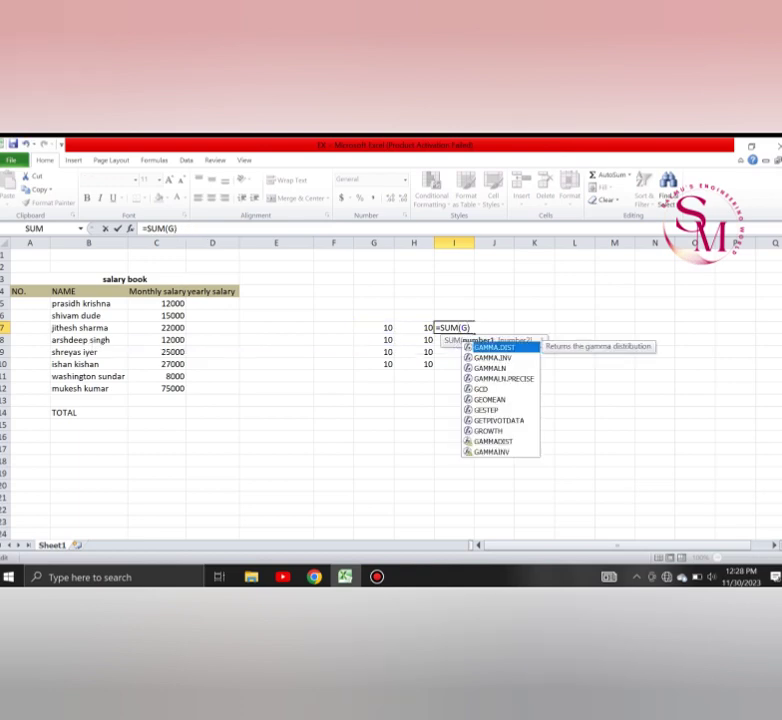
left_click(374, 328)
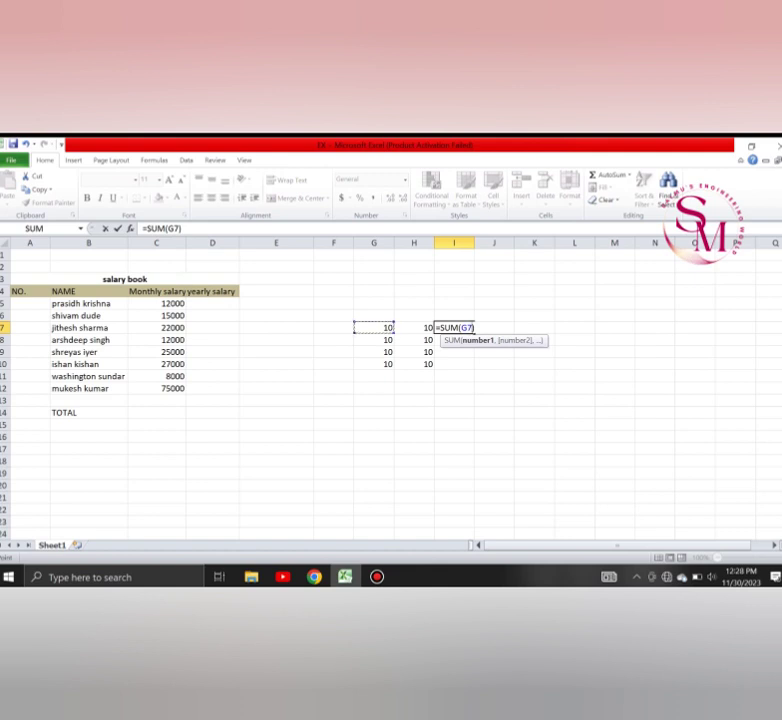
key("shift+Right")
key("Return")
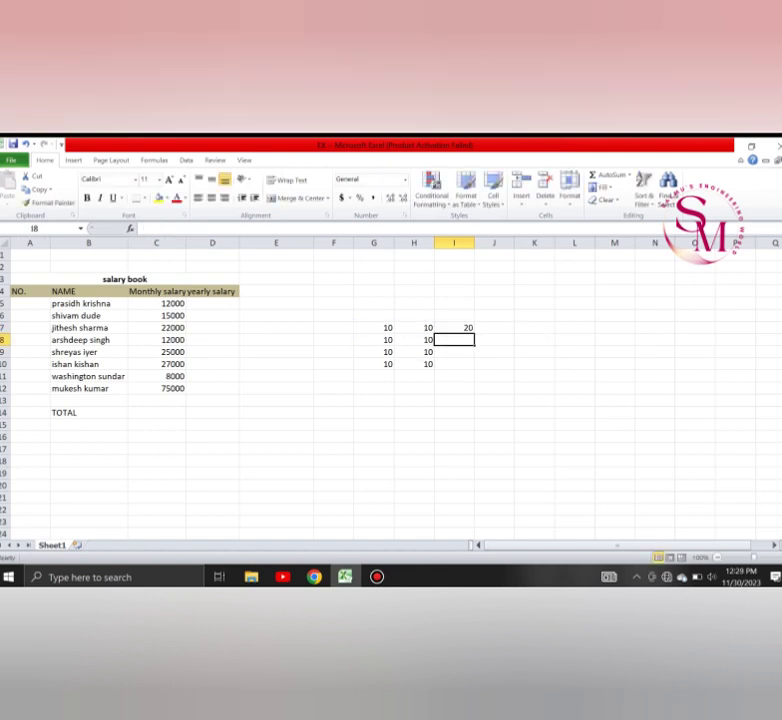
Step: Clear cell I7 and total the range G7:H7 into it with AutoSum's Sum option
key("Up")
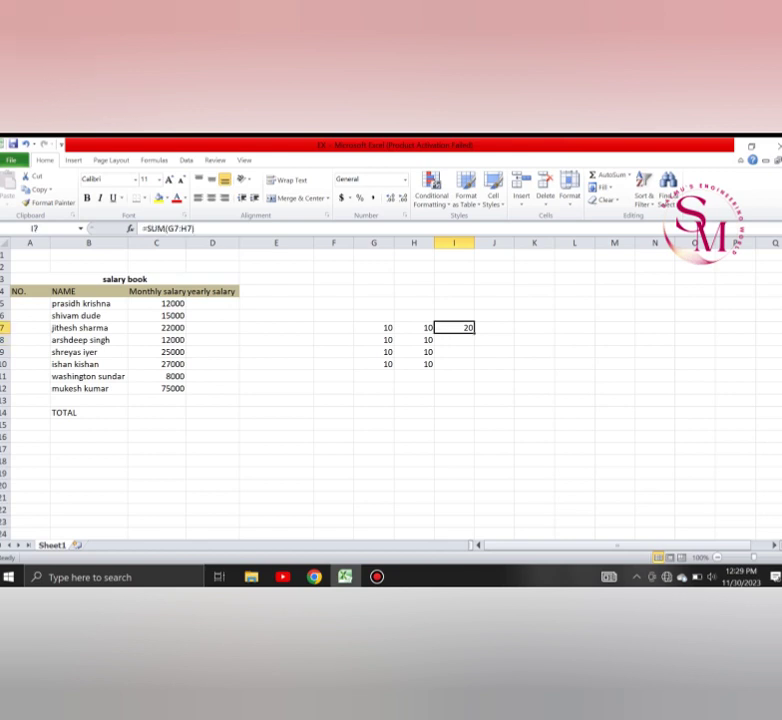
type("=")
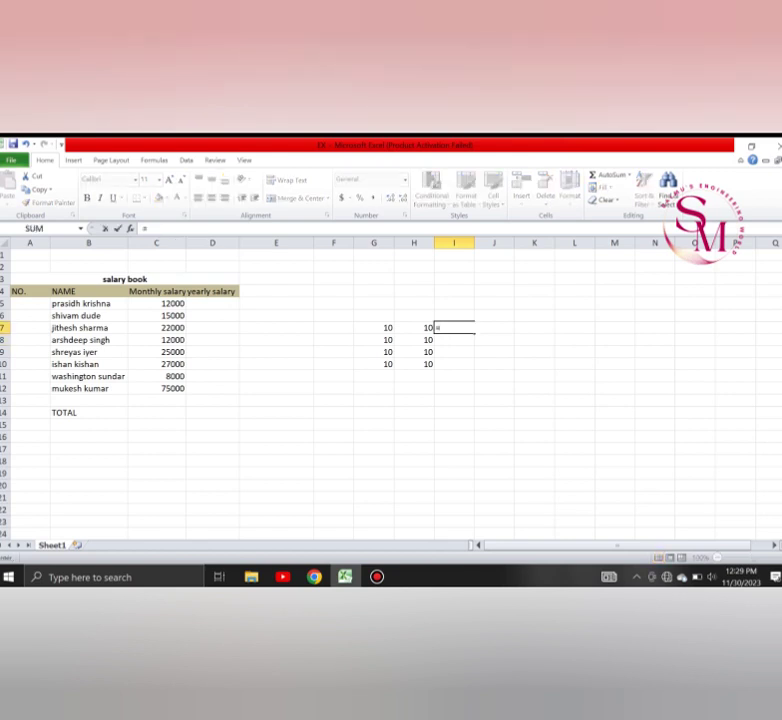
key("BackSpace")
key("Escape")
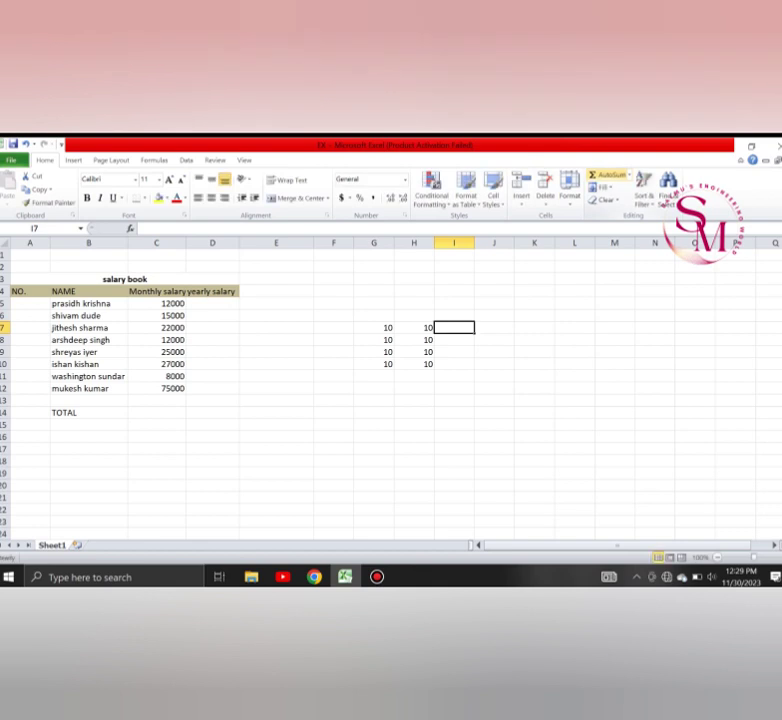
left_click_drag(374, 328, 416, 328)
left_click(628, 175)
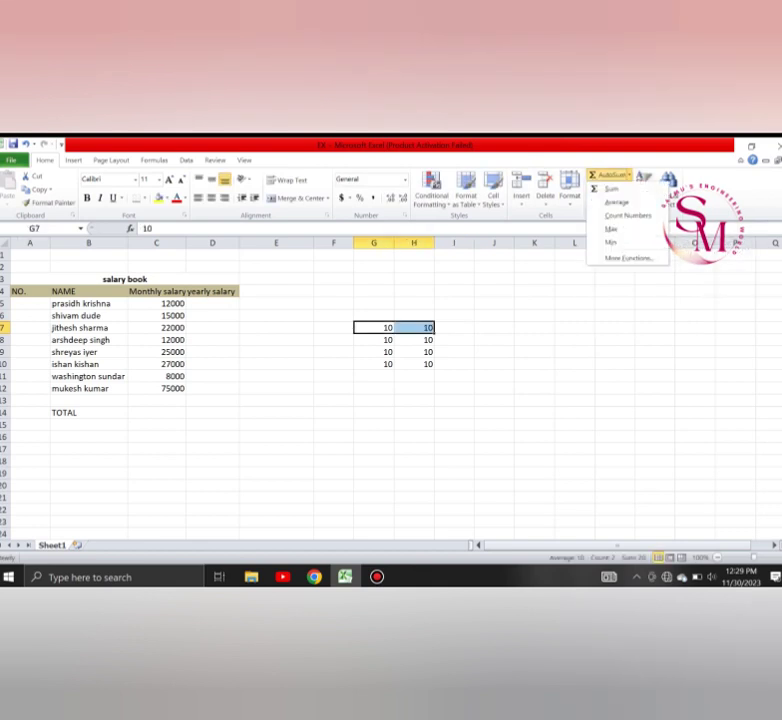
left_click(612, 189)
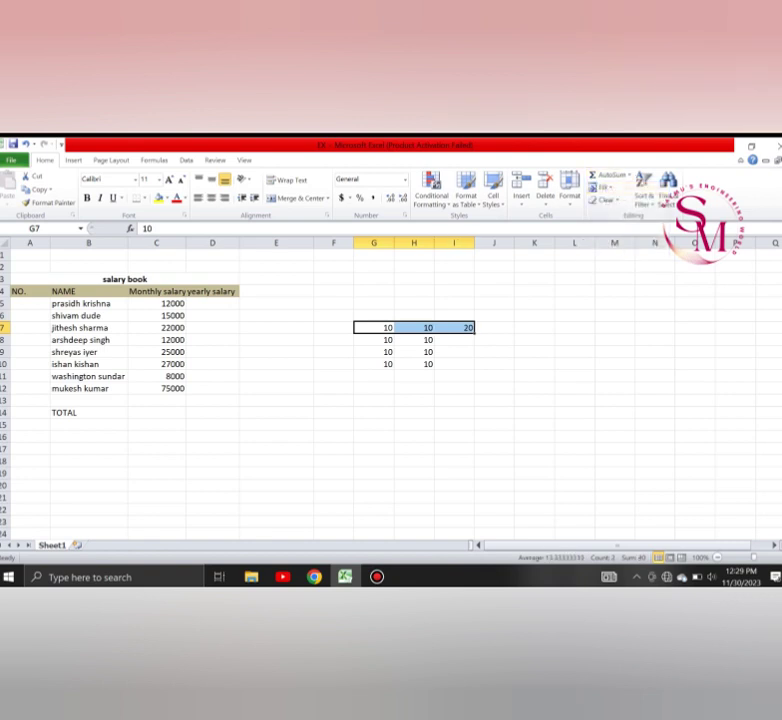
Step: Inspect the AutoSum formula in cell I7 and review its SUM function arguments
left_click(454, 340)
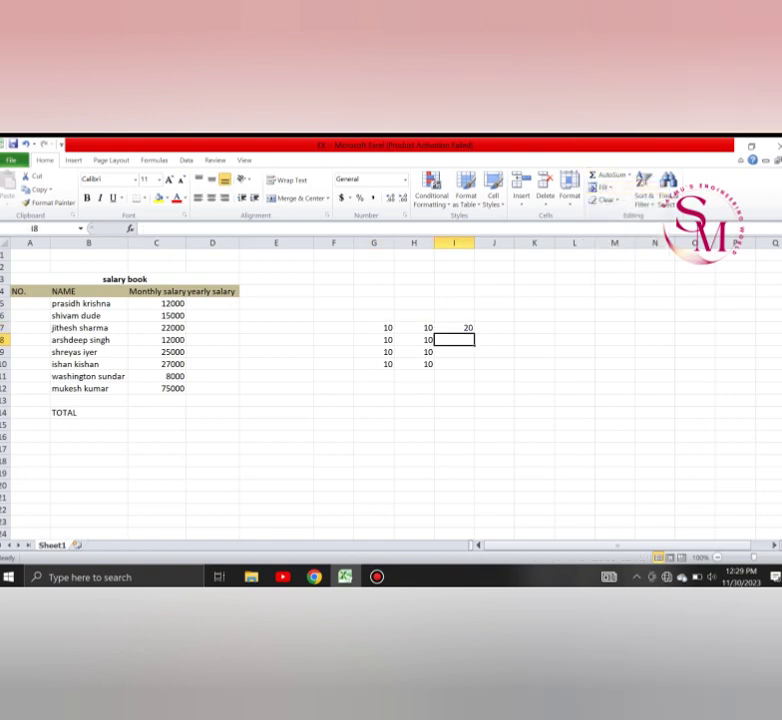
left_click(454, 328)
left_click(454, 340)
left_click(454, 328)
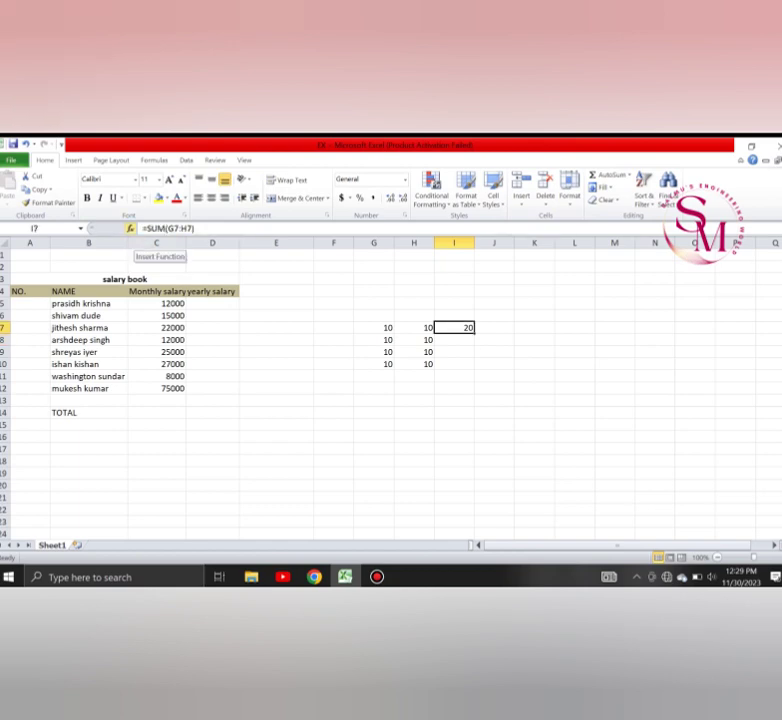
left_click(130, 228)
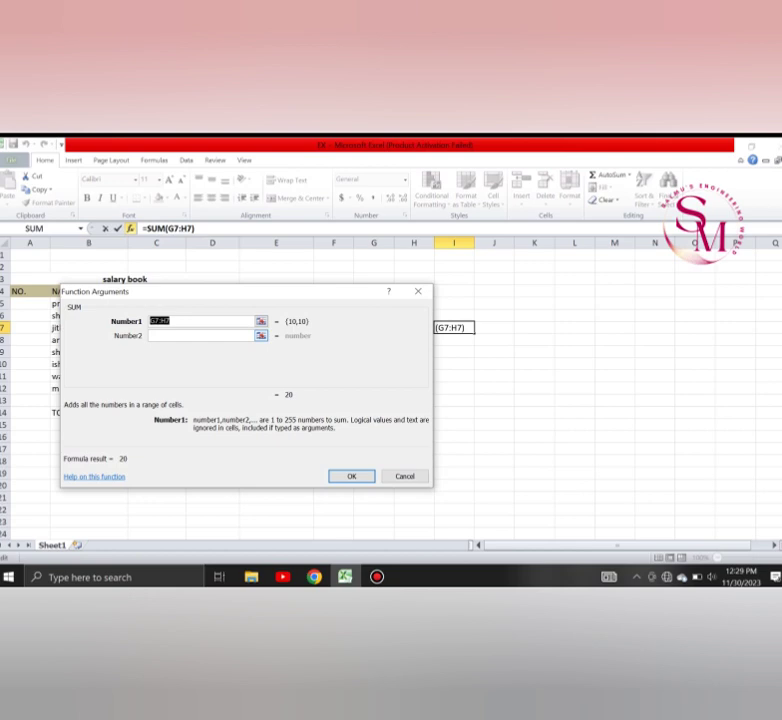
key("Return")
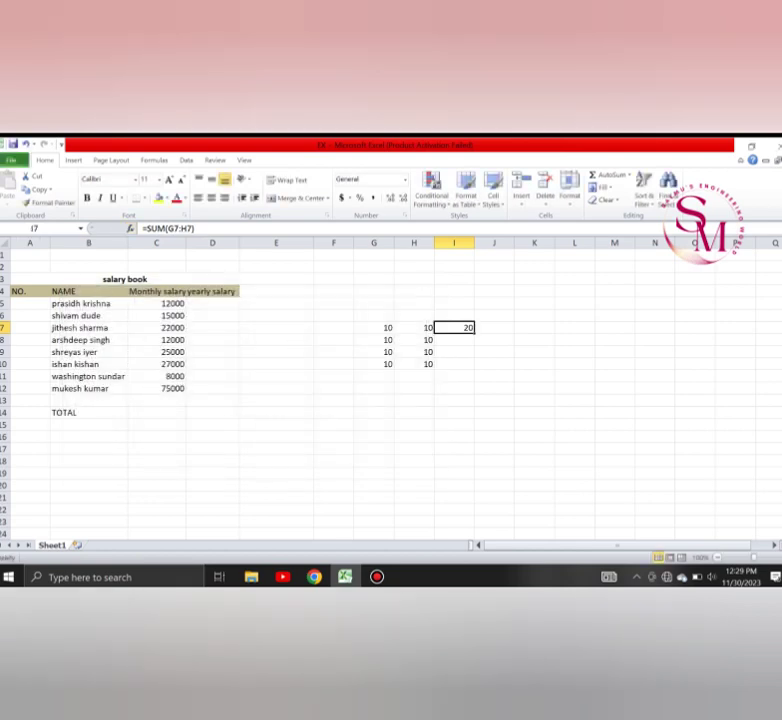
Step: Clear cell I7 and insert the recommended TYPE function there with G7:H7 as its value
key("Delete")
key("shift+F3")
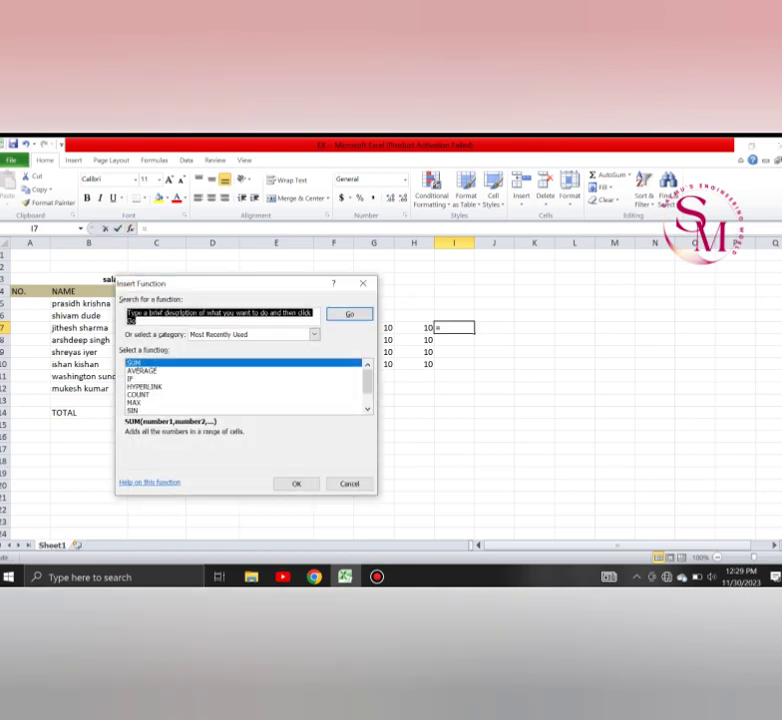
left_click(240, 363)
left_click(349, 314)
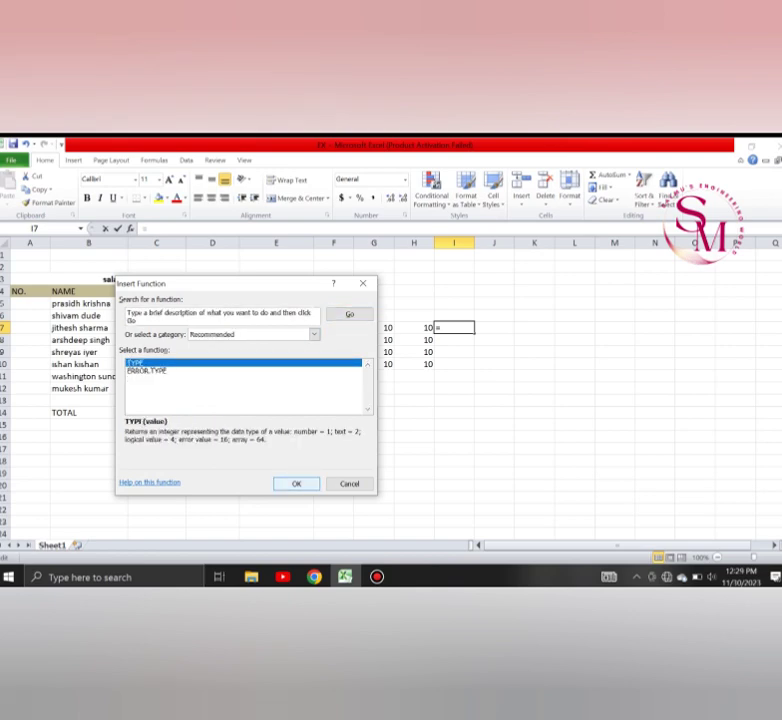
key("Return")
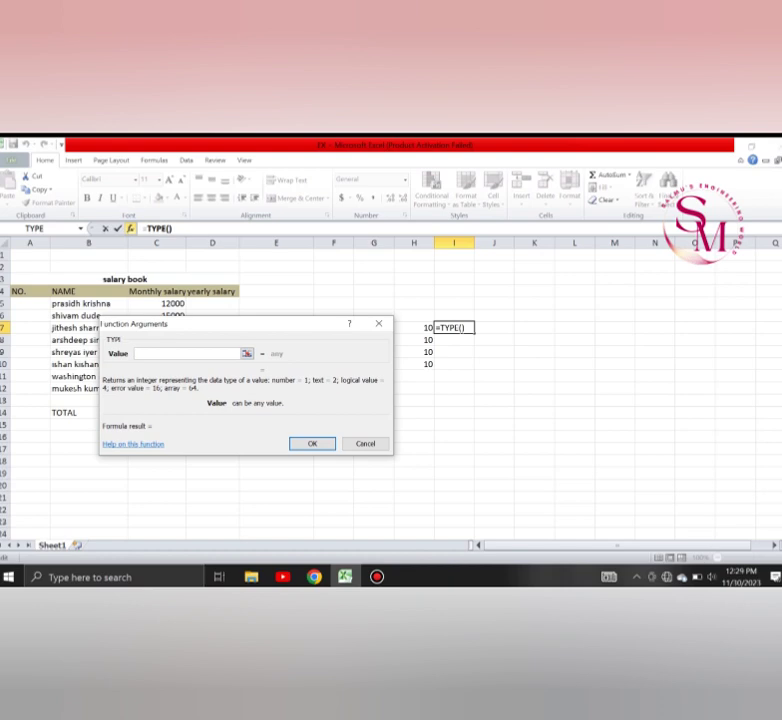
left_click_drag(221, 326, 280, 419)
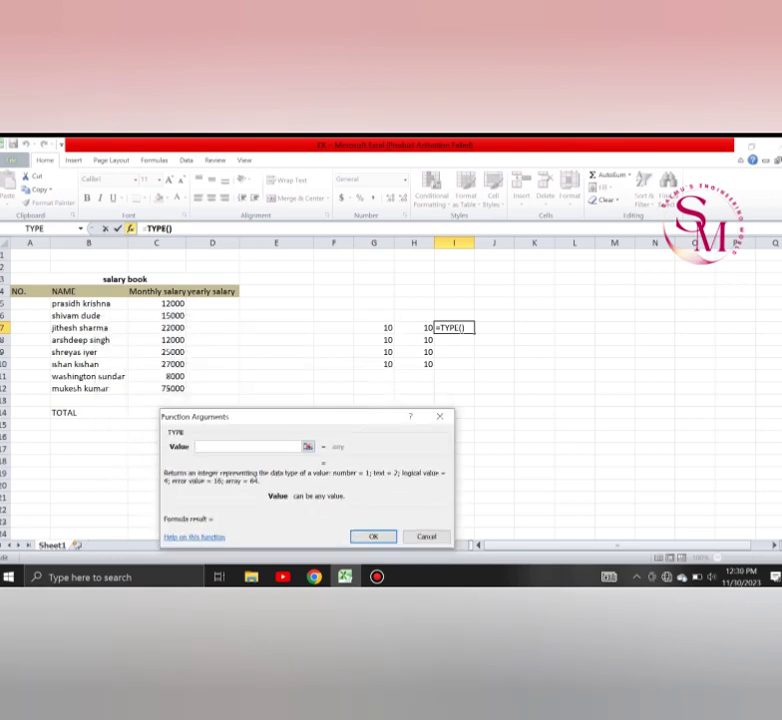
left_click_drag(386, 327, 415, 328)
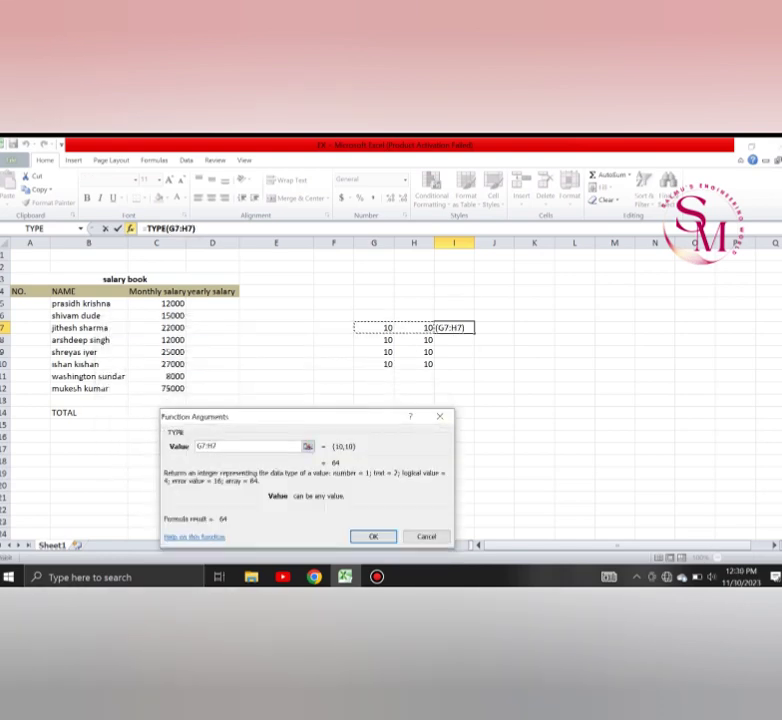
key("Return")
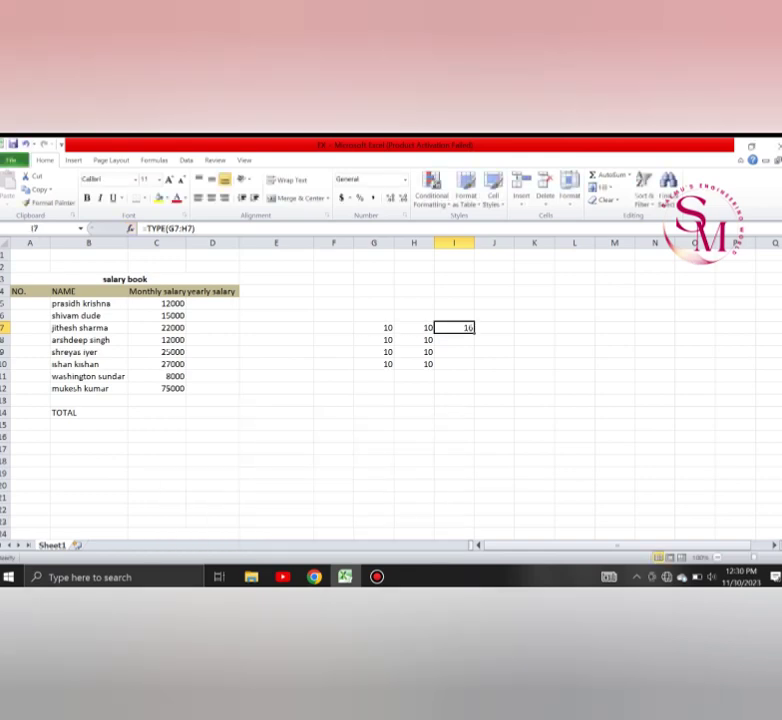
Step: Change the function name in cell I7's formula from TYPE to SUM, keeping the range G7:H7
double_click(465, 327)
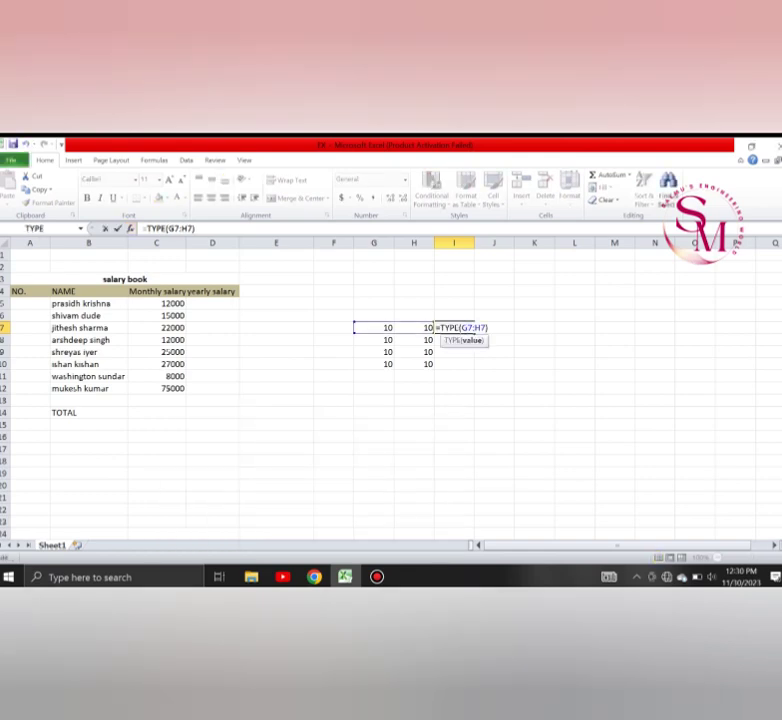
key("Left")
key("Left")
key("BackSpace")
key("BackSpace")
key("BackSpace")
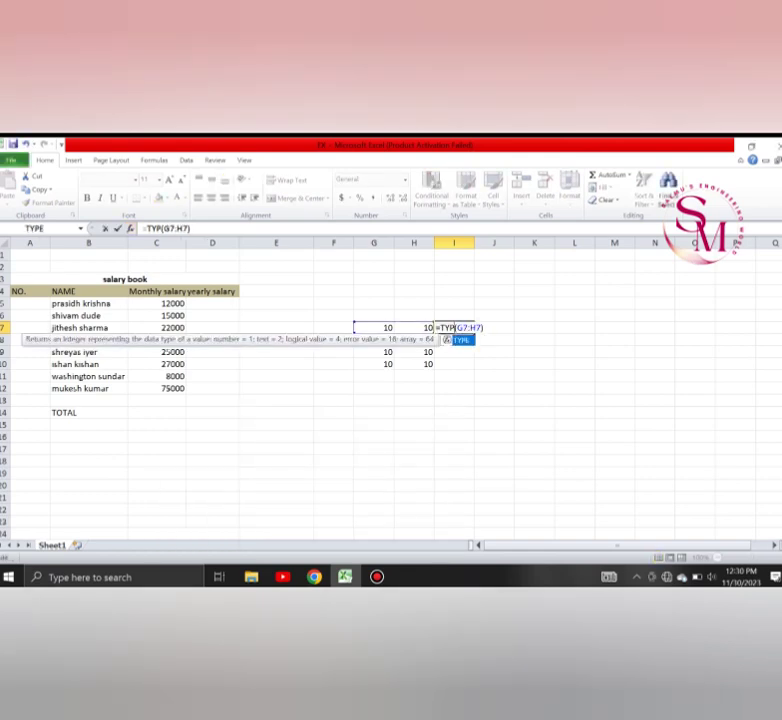
key("BackSpace")
type("SUM")
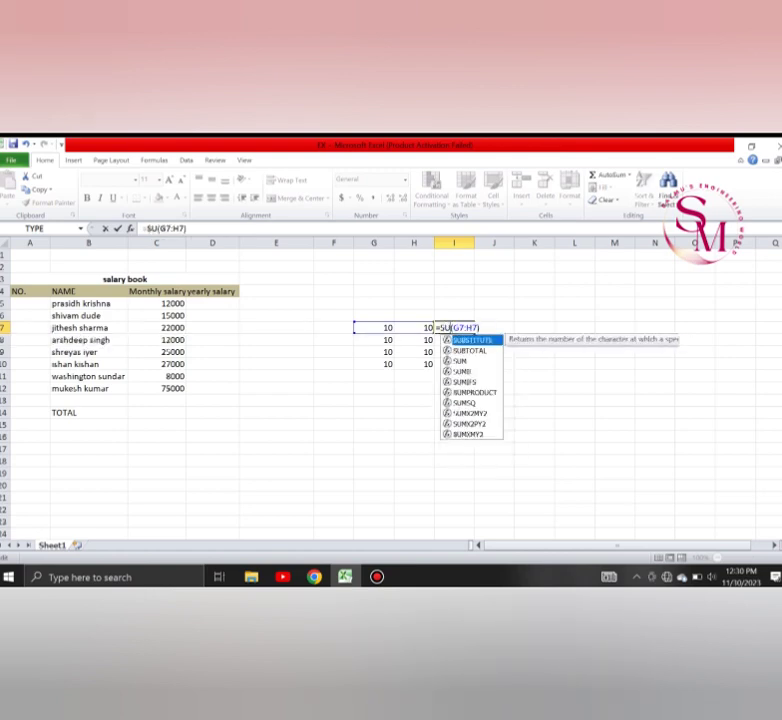
key("Return")
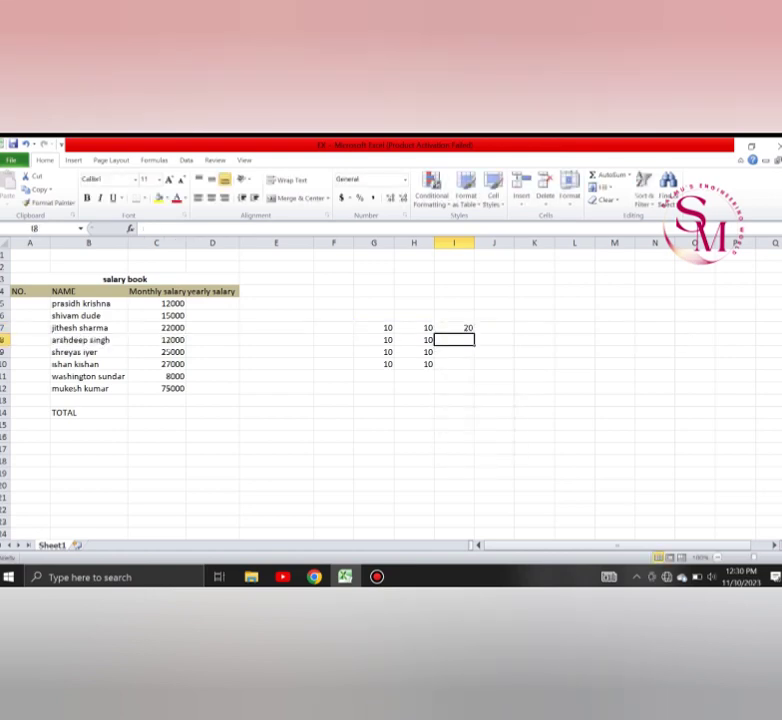
Step: Edit the SUM function arguments of cell I7 and reselect G7:H7 as the first number
left_click(454, 328)
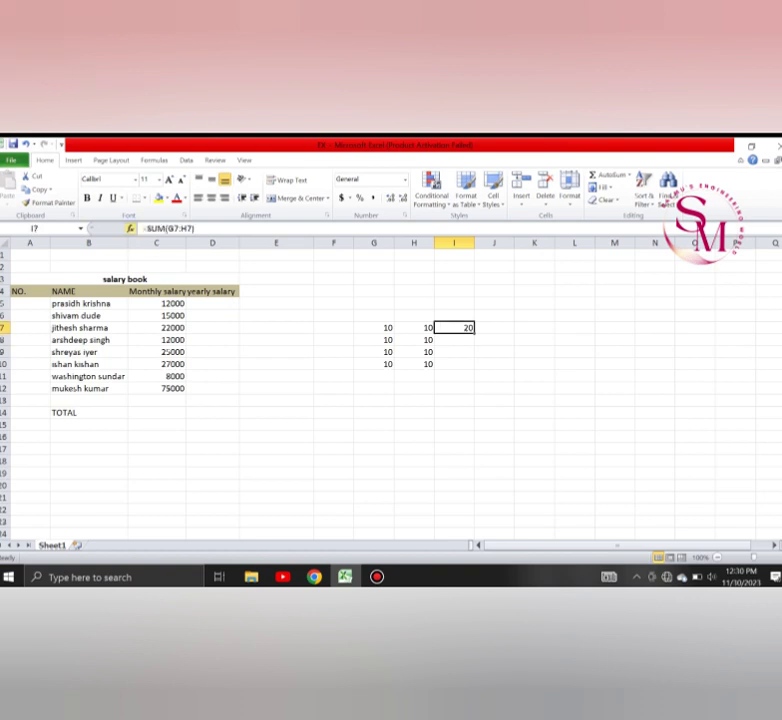
left_click(130, 229)
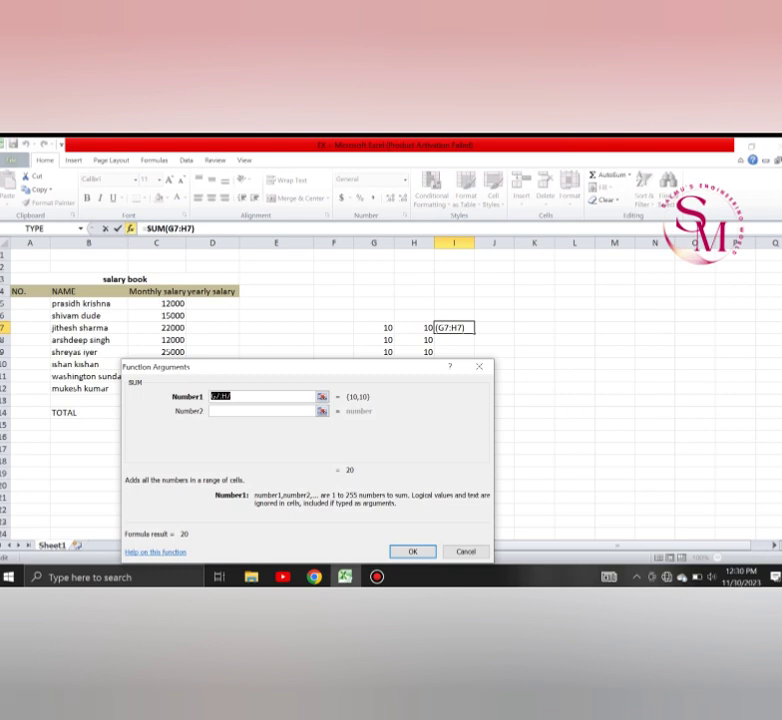
key("Right")
key("BackSpace")
key("BackSpace")
key("BackSpace")
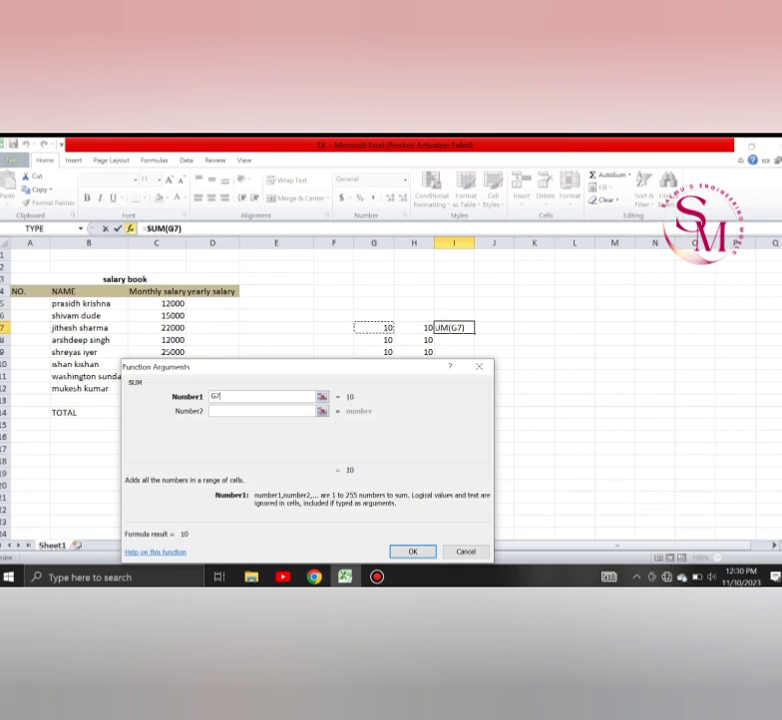
left_click_drag(376, 328, 420, 328)
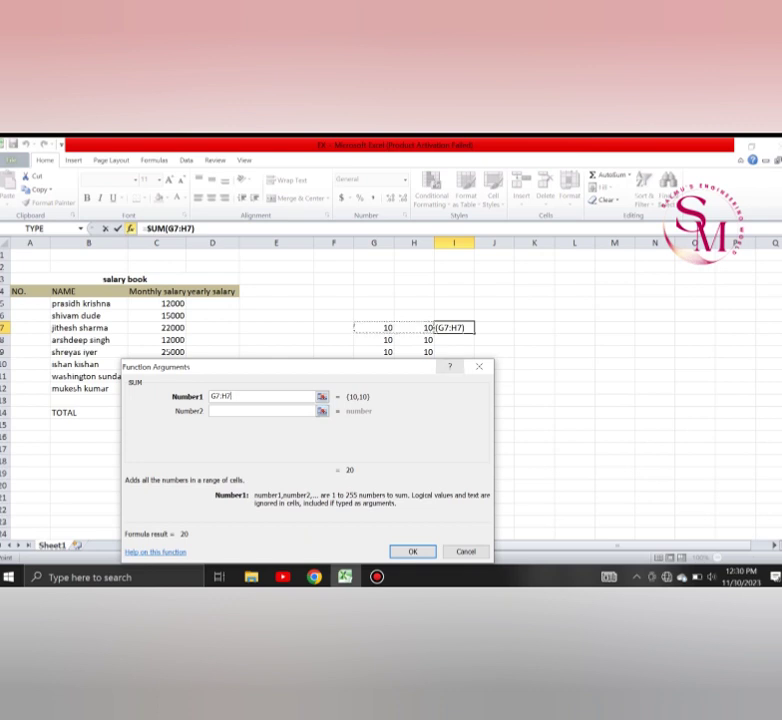
key("Return")
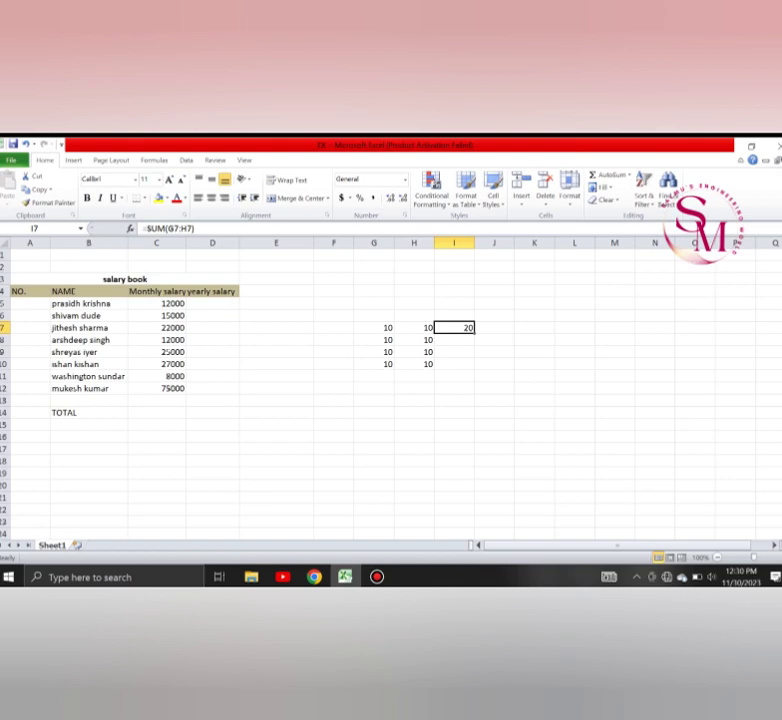
Step: Calculate the average of the range G8:H8 in cell I8 with the AVERAGE function
left_click(454, 340)
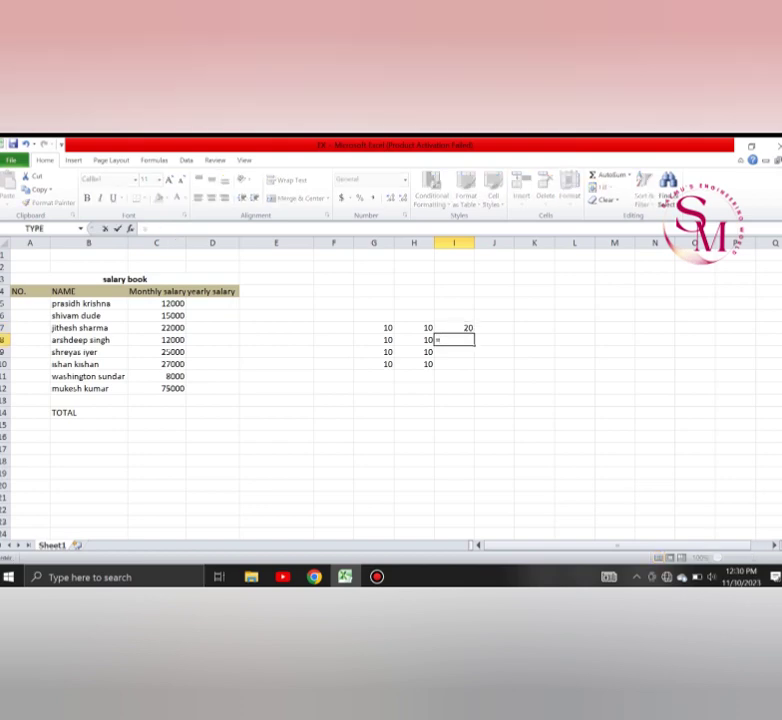
type("=AVE")
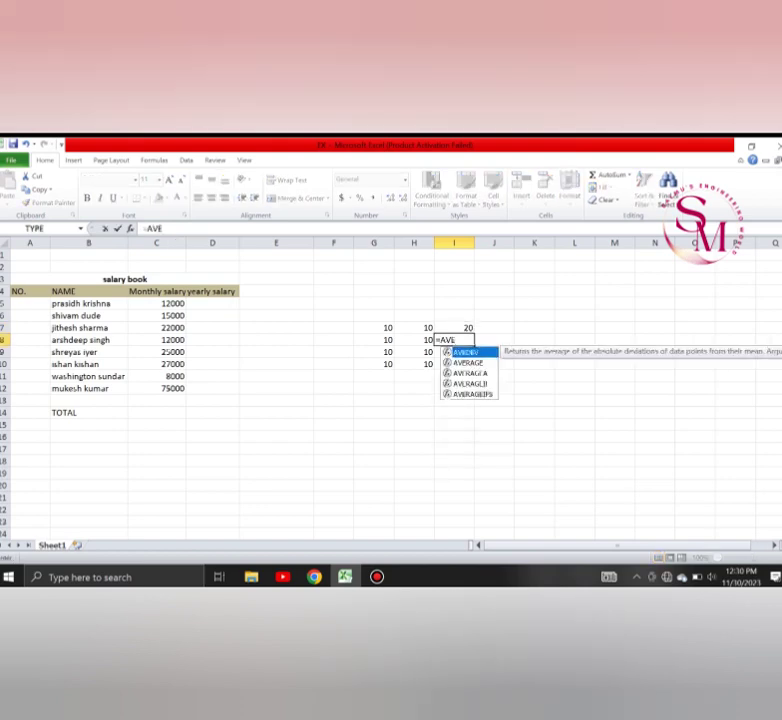
key("Down")
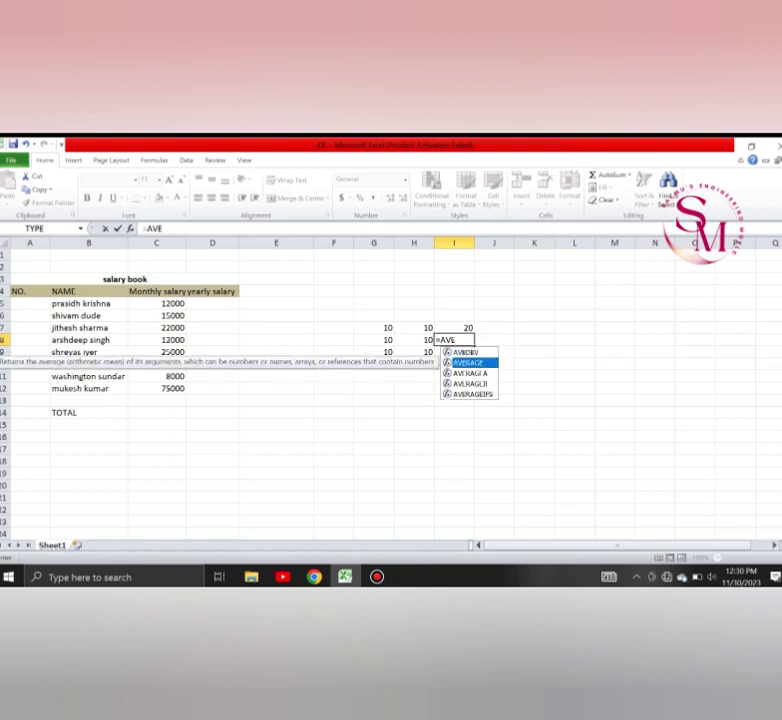
key("Tab")
key("Down")
key("Down")
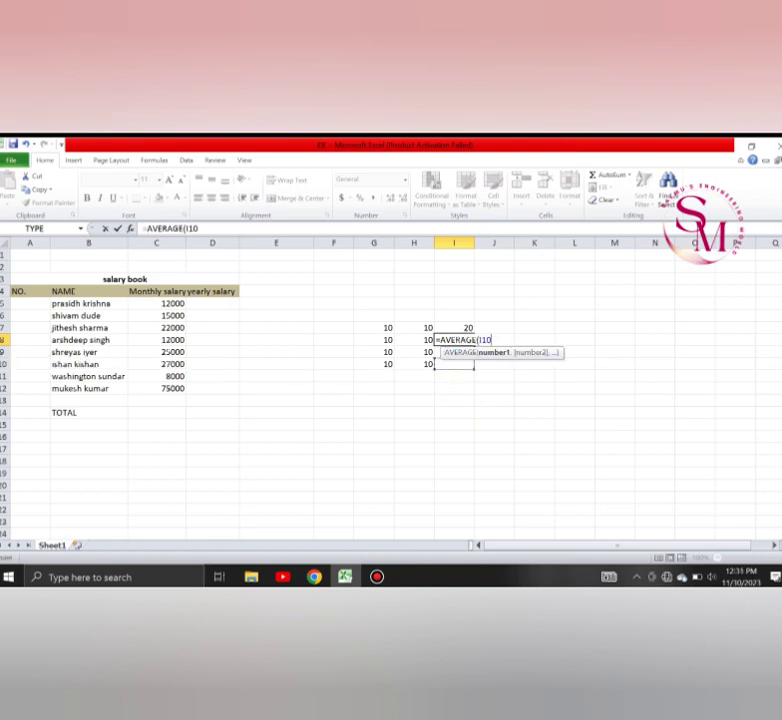
key("BackSpace")
key("BackSpace")
key("BackSpace")
key("Left")
key("Left")
key("shift+Right")
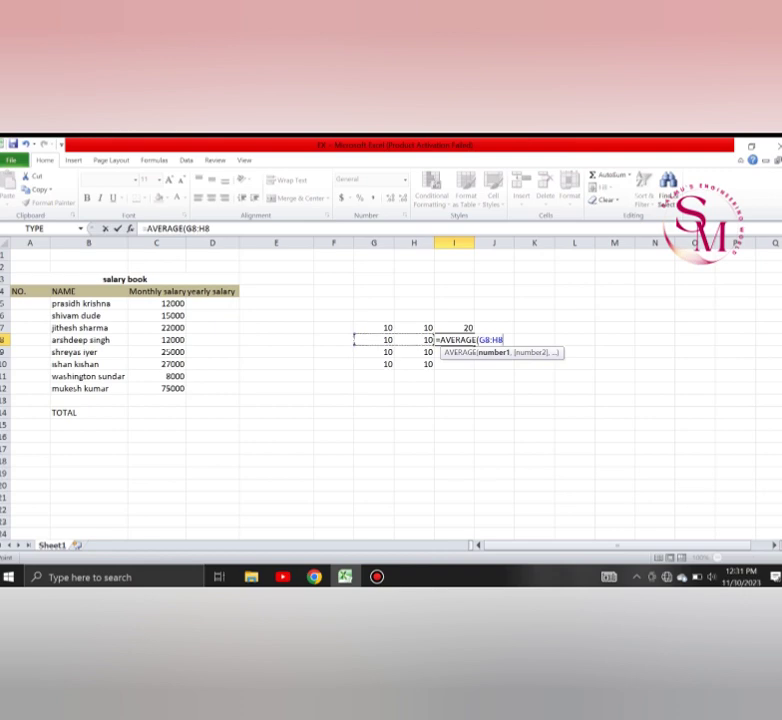
type(")")
key("Return")
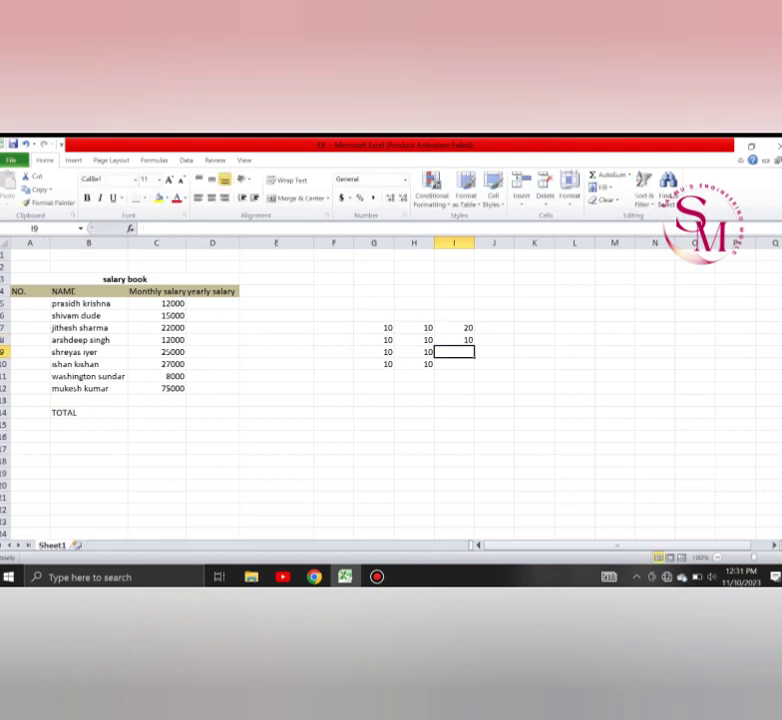
key("Up")
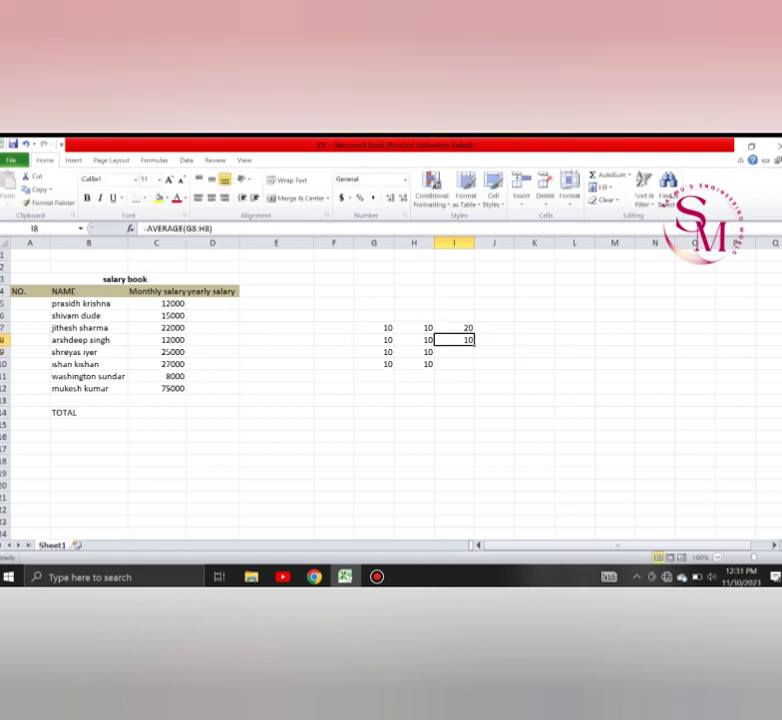
Step: Enter the division formula =20/2 in cell J8 to check the average manually
key("Right")
type("=")
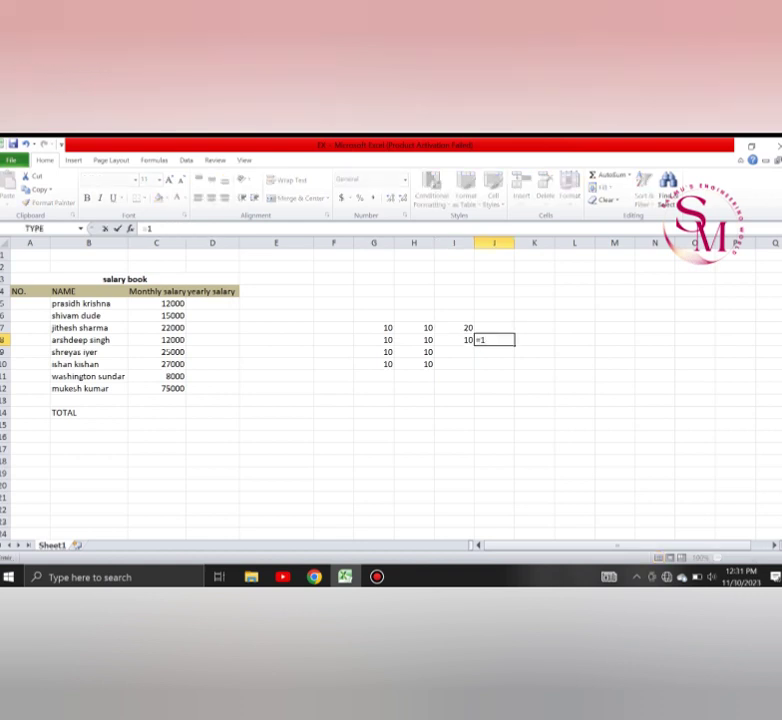
type("20/2")
key("Return")
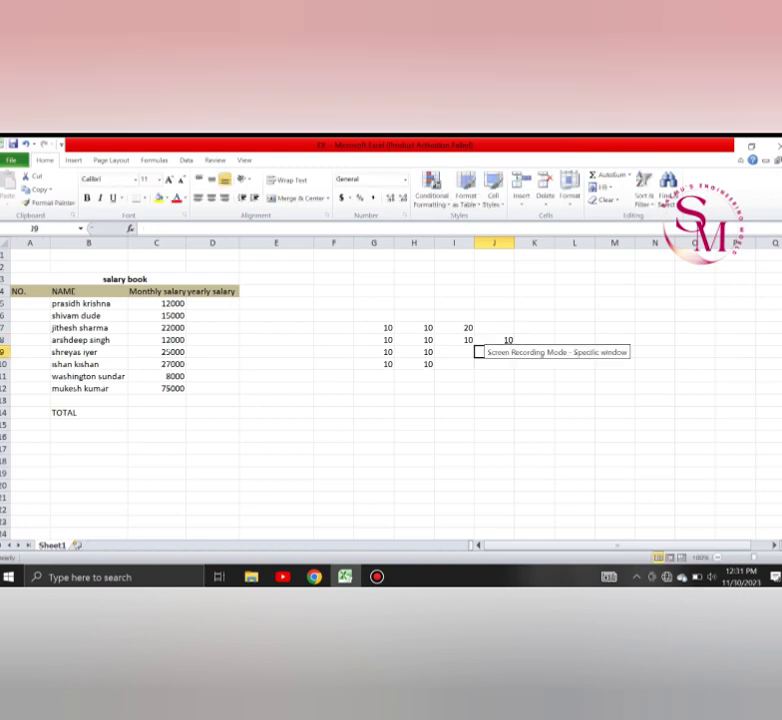
Step: Multiply the two numbers directly in cell I9 with the formula =10*10
key("Left")
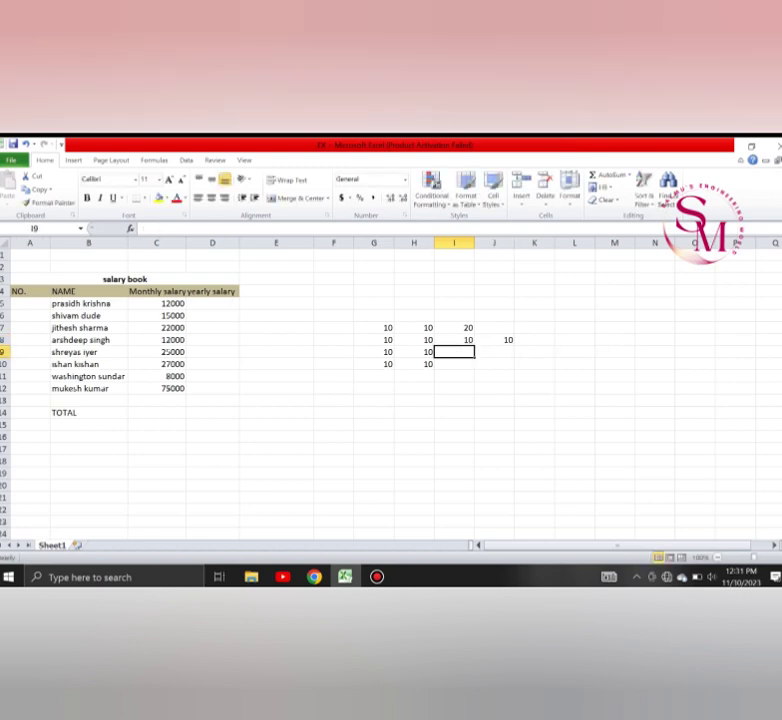
type("10")
key("BackSpace")
key("BackSpace")
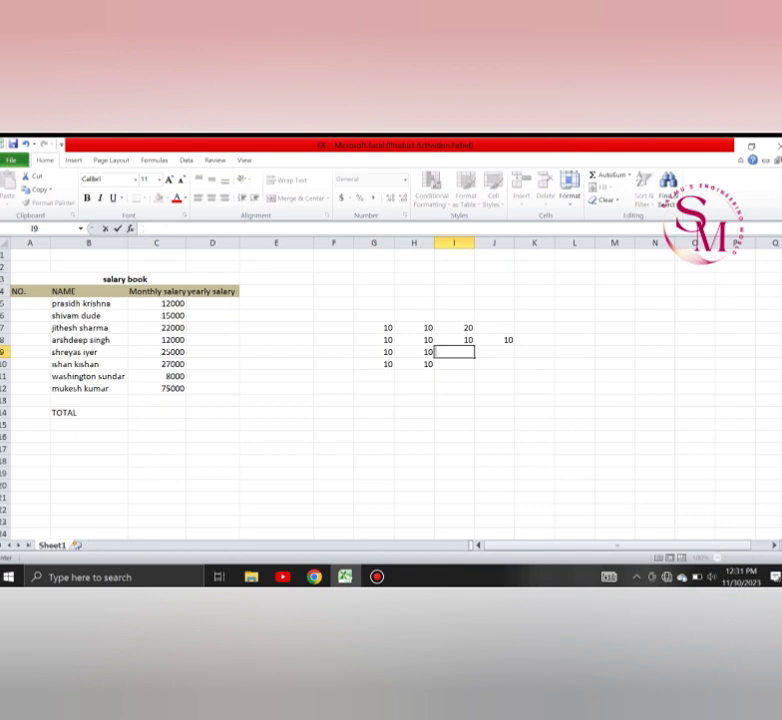
type("=10*10")
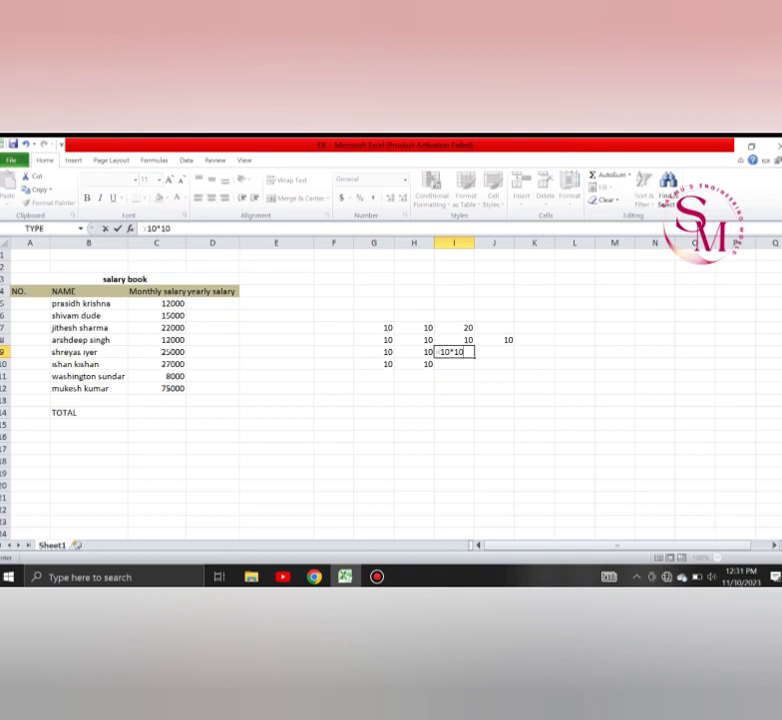
key("Return")
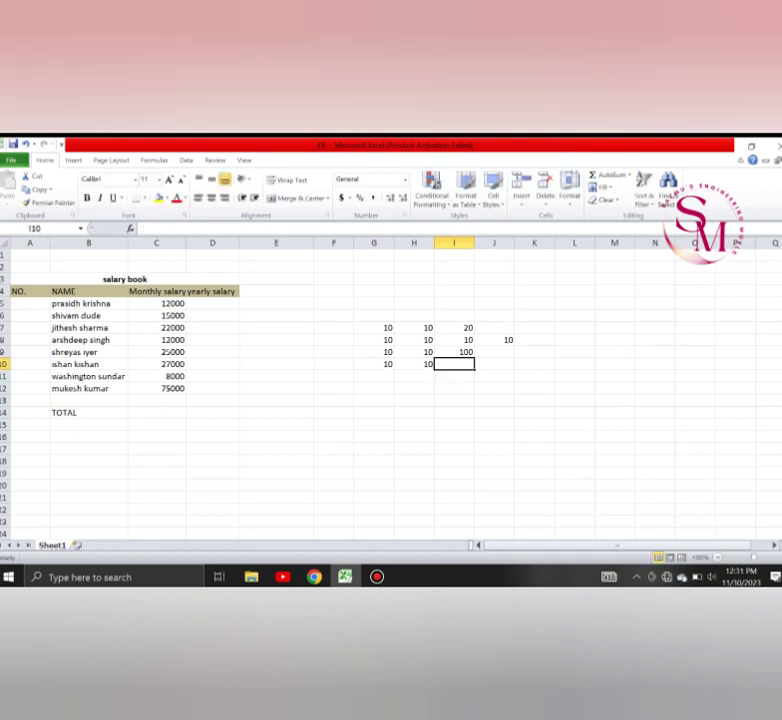
left_click(454, 352)
type("=")
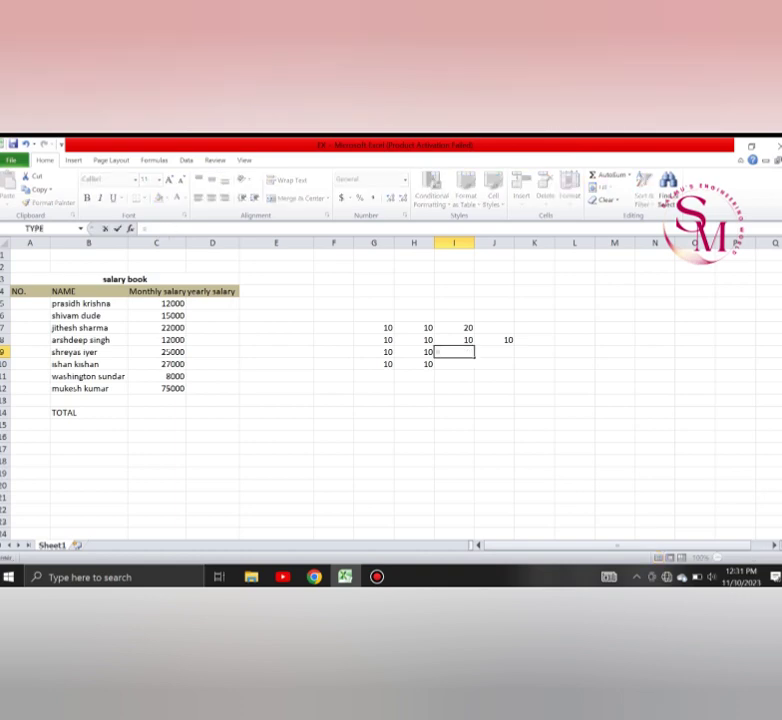
type("MU")
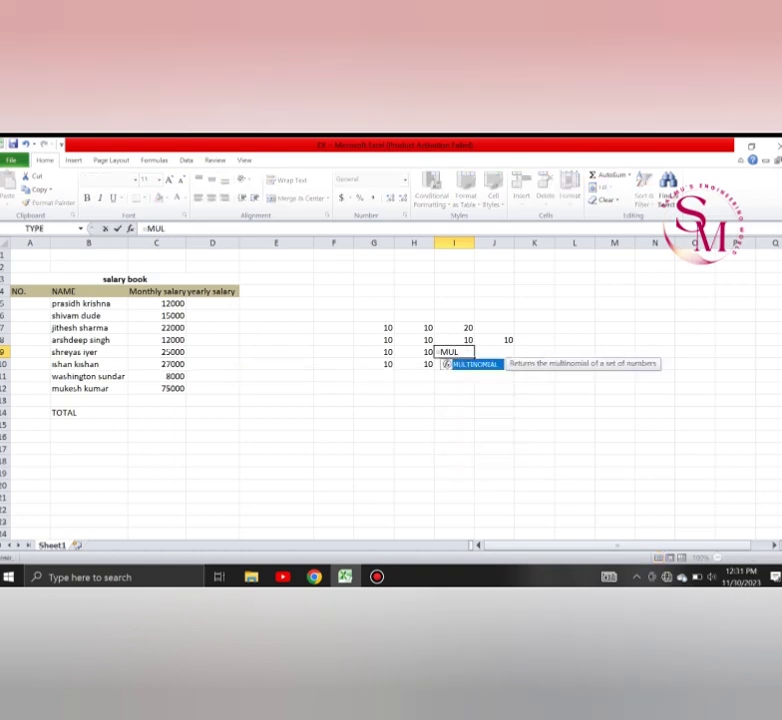
key("Escape")
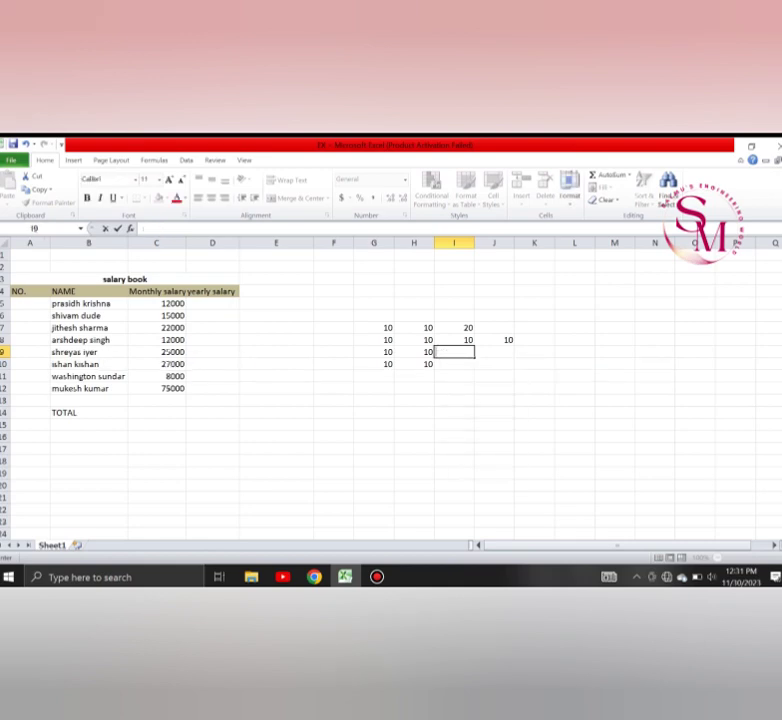
Step: Multiply the two values by cell reference in cell I9 with the formula =G9*H9
type("=")
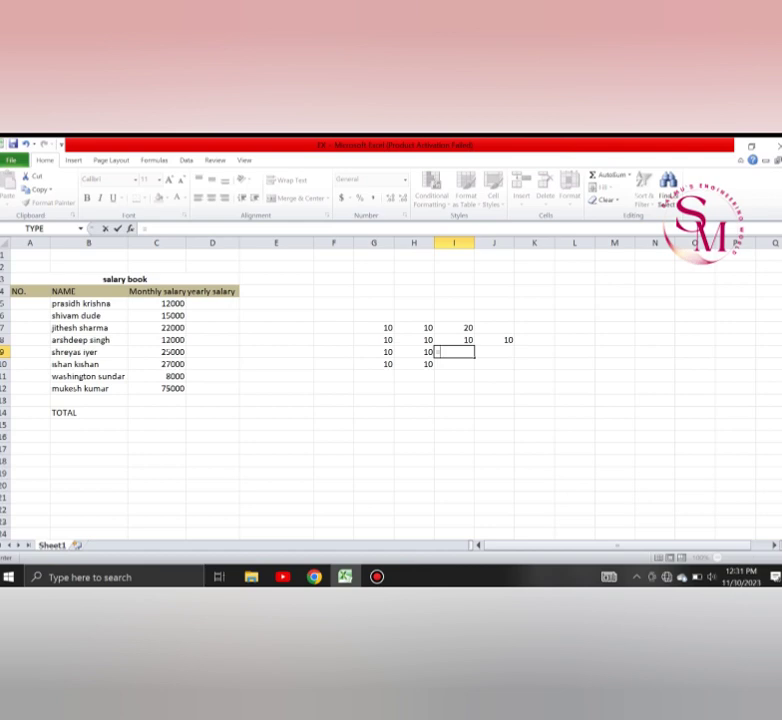
type("G9*H9")
key("Return")
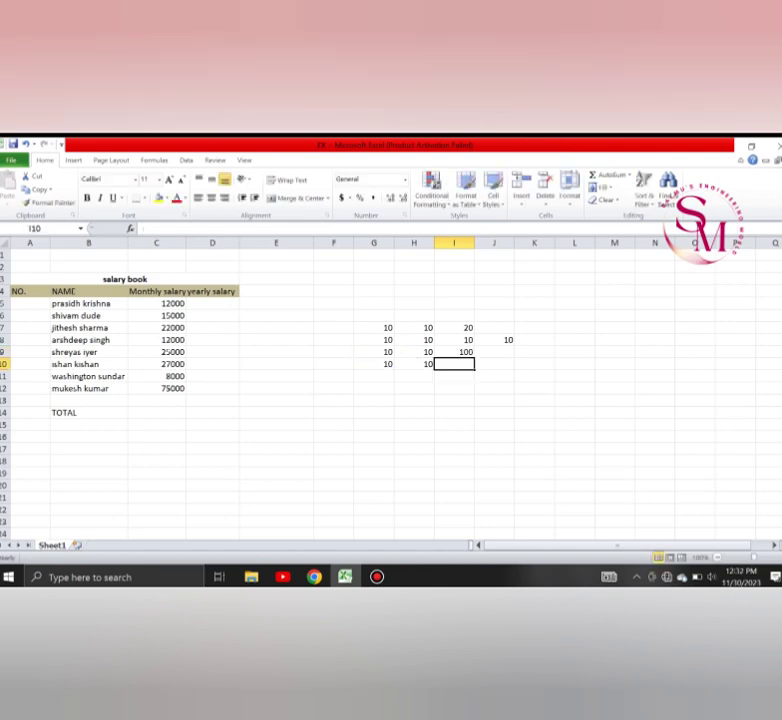
Step: Select the practice range G7:K10 and clear its contents
left_click(414, 327)
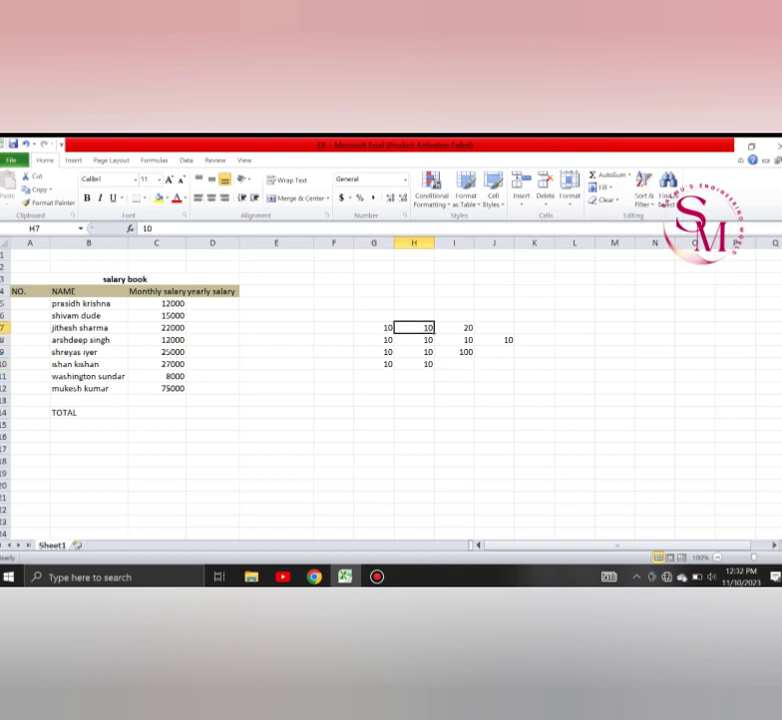
left_click_drag(374, 327, 534, 364)
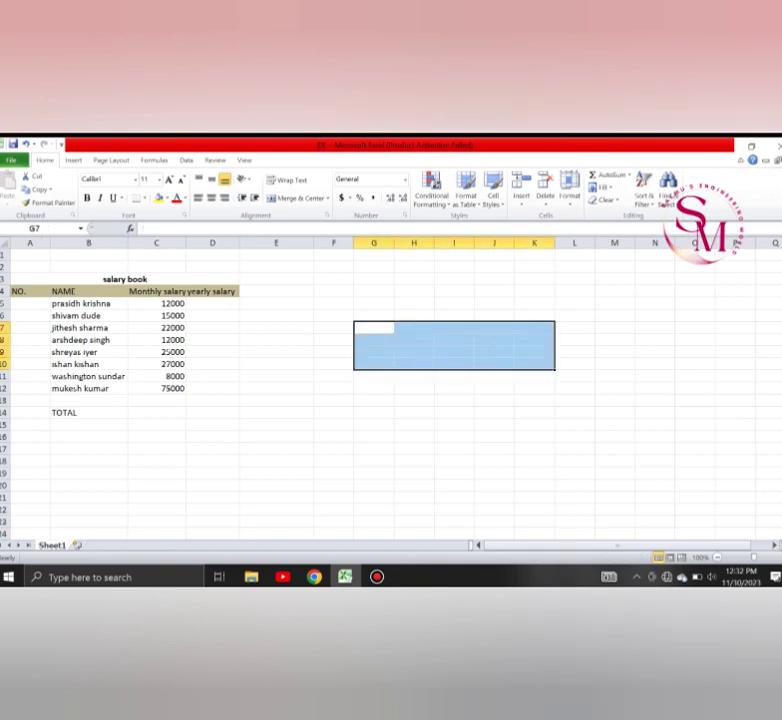
Step: Enter the first two serial numbers, 1 and 2, in cells A5 and A6 of the NO. column
left_click(89, 401)
left_click(212, 304)
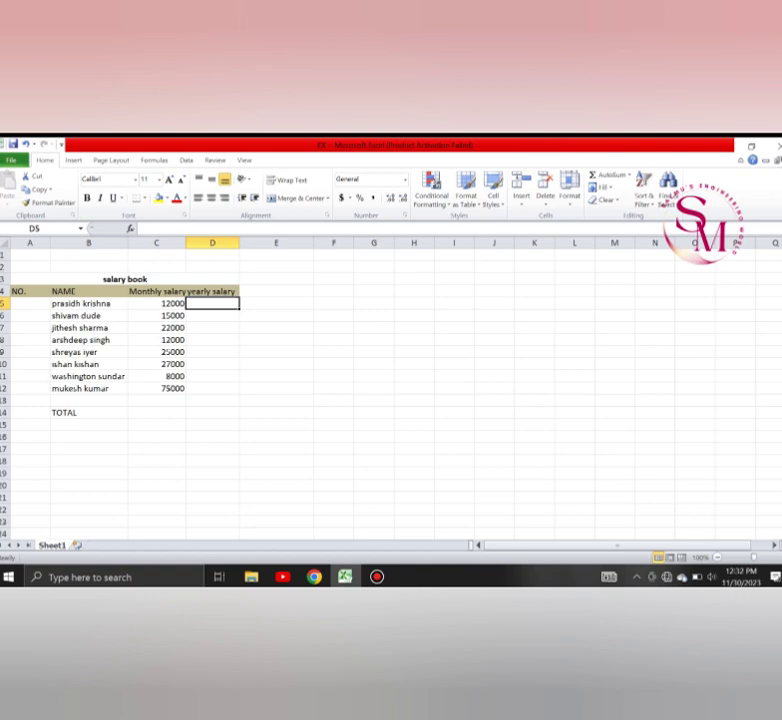
left_click(30, 304)
type("1")
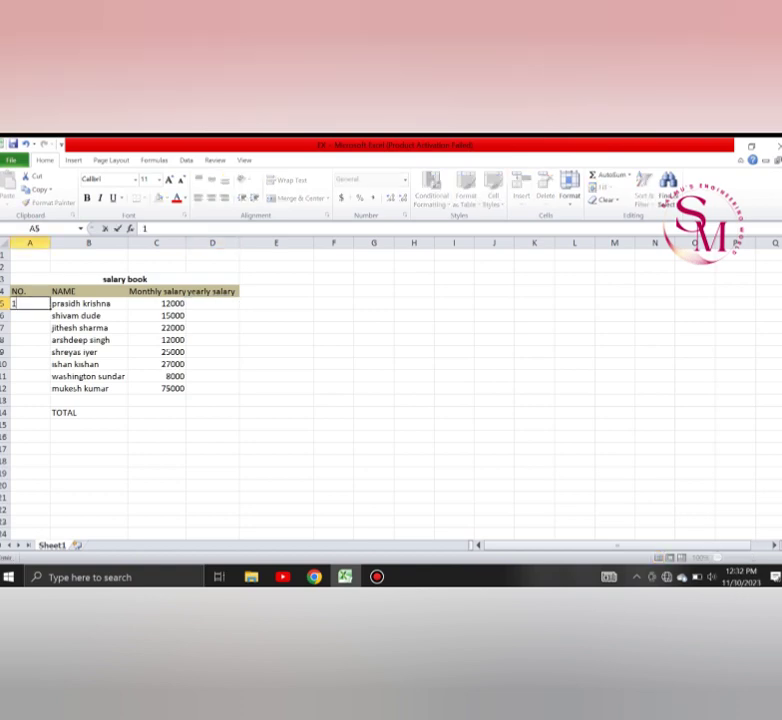
key("Return")
type("2")
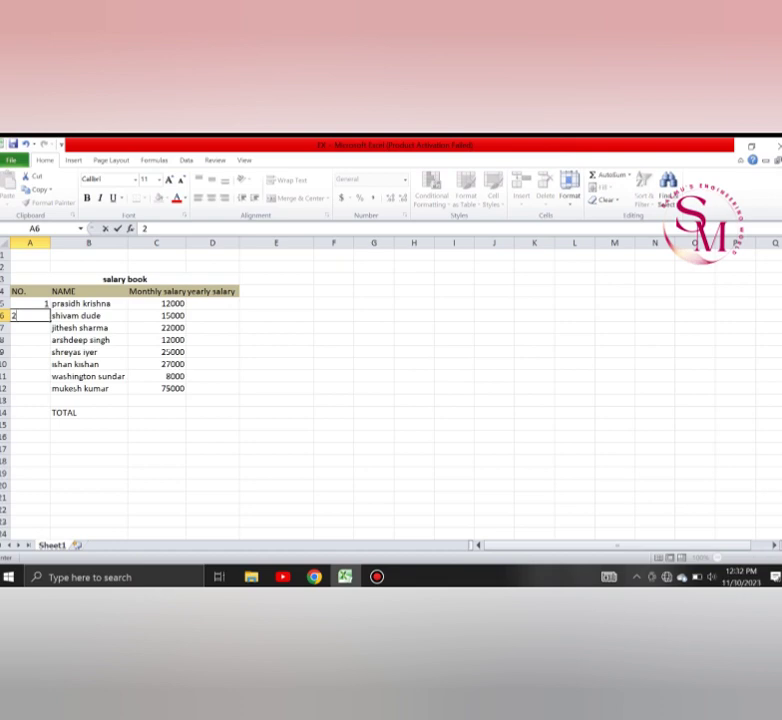
left_click(212, 377)
Step: Fill the serial number series down to 8 in cells A5:A12 and center the numbers
left_click(30, 304)
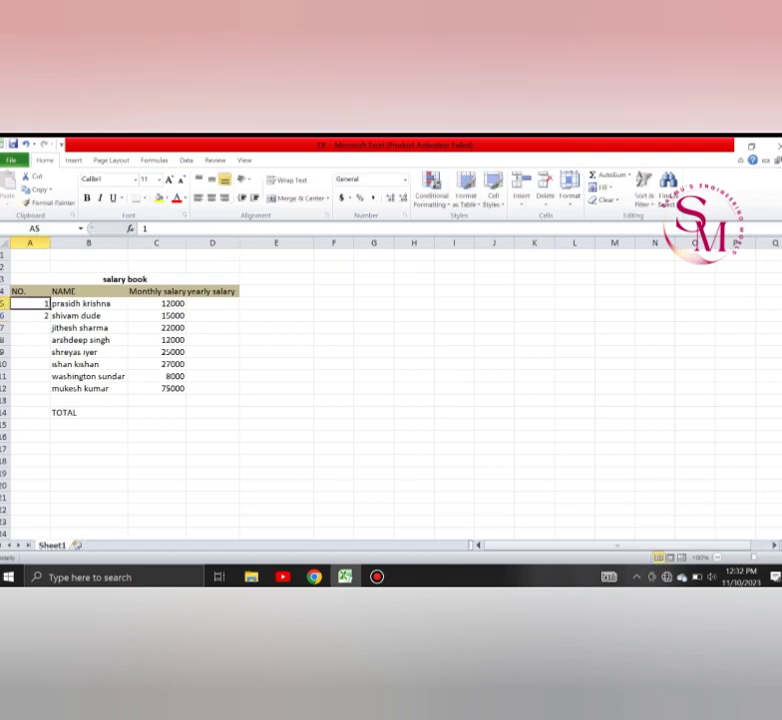
left_click(30, 316)
double_click(32, 304)
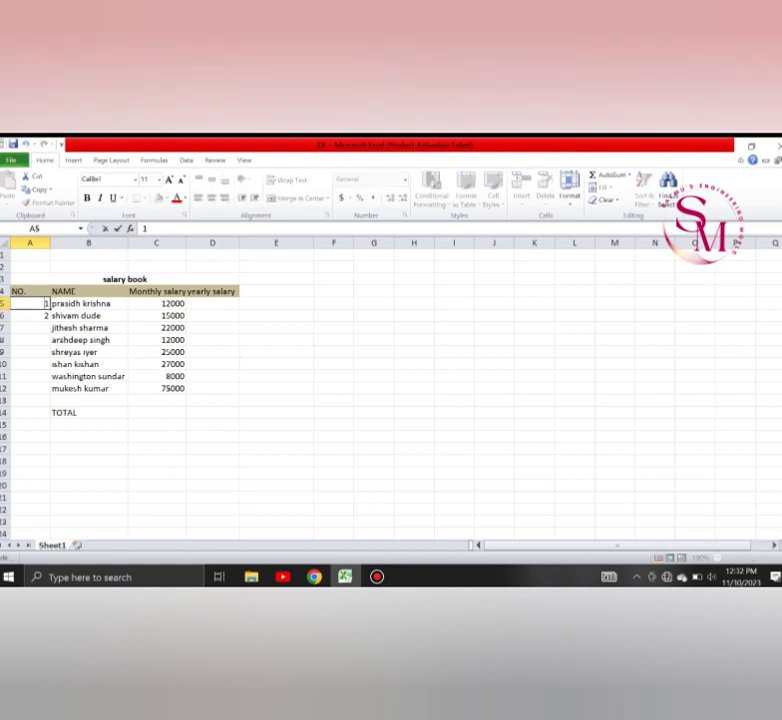
left_click(30, 340)
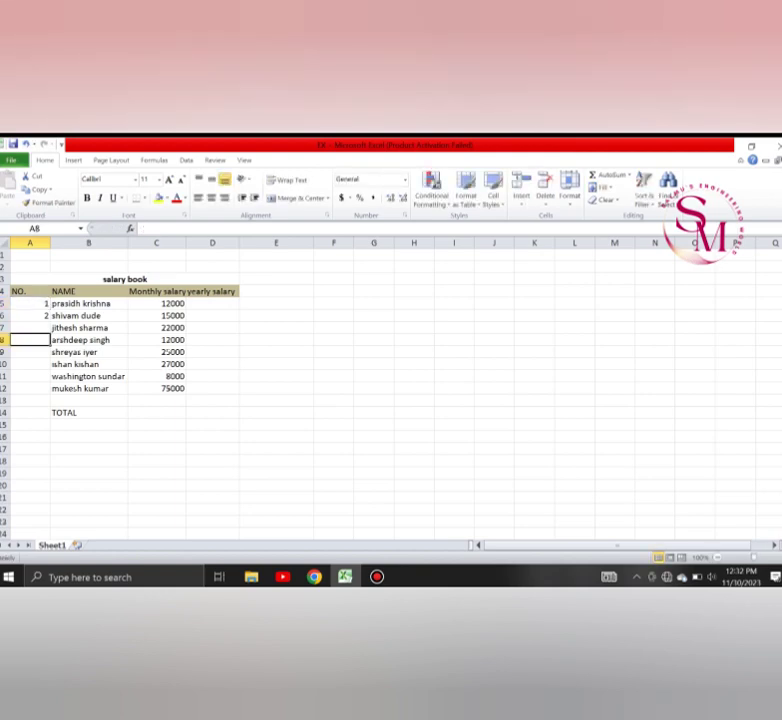
left_click_drag(30, 304, 56, 388)
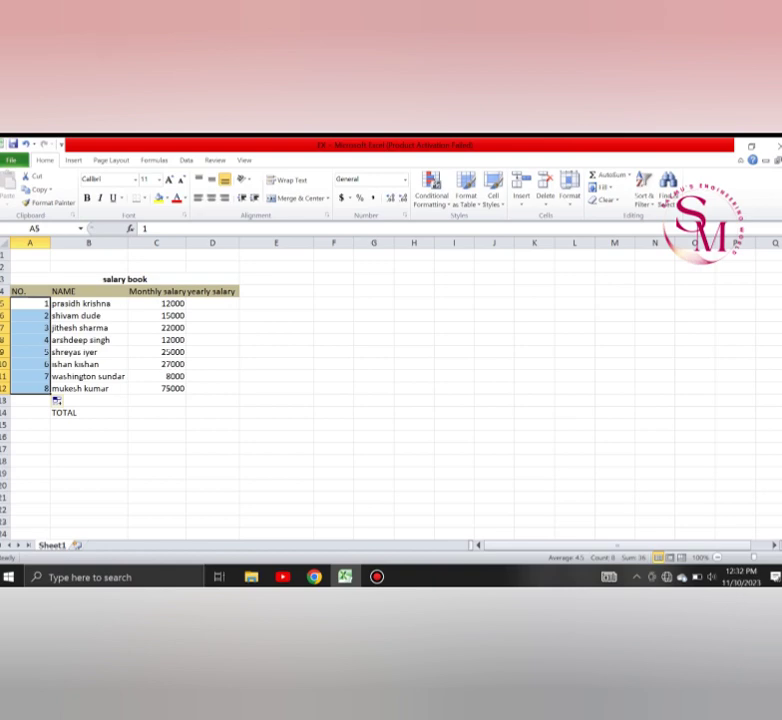
left_click(212, 198)
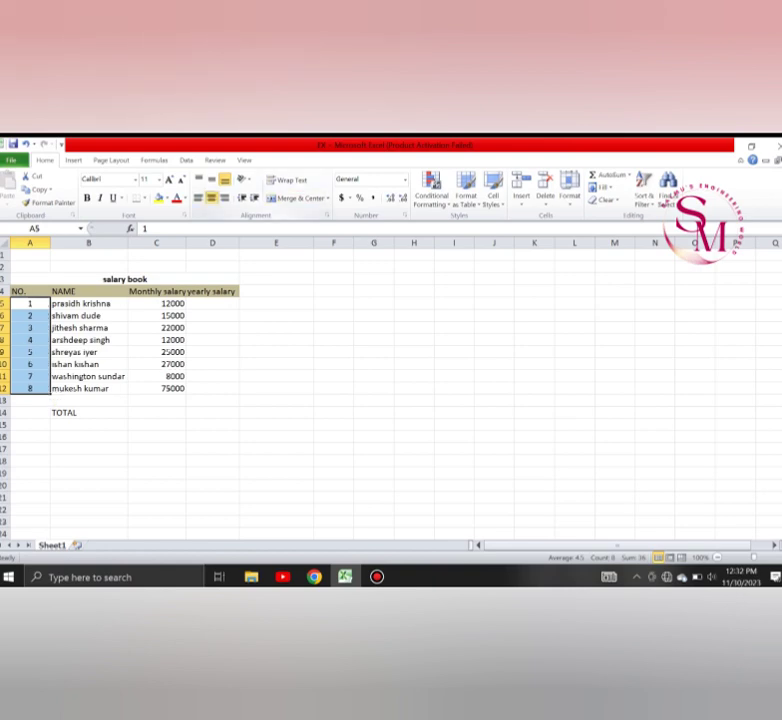
Step: Open the cell formatting for the monthly salaries in C5:C12 and choose the Currency category
left_click_drag(85, 303, 87, 388)
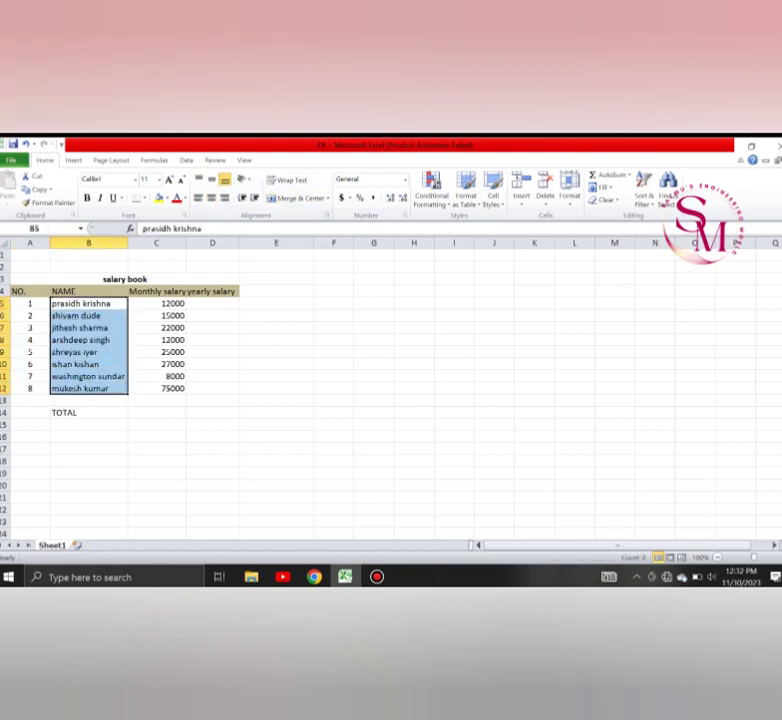
left_click(212, 388)
left_click_drag(156, 303, 165, 388)
right_click(173, 389)
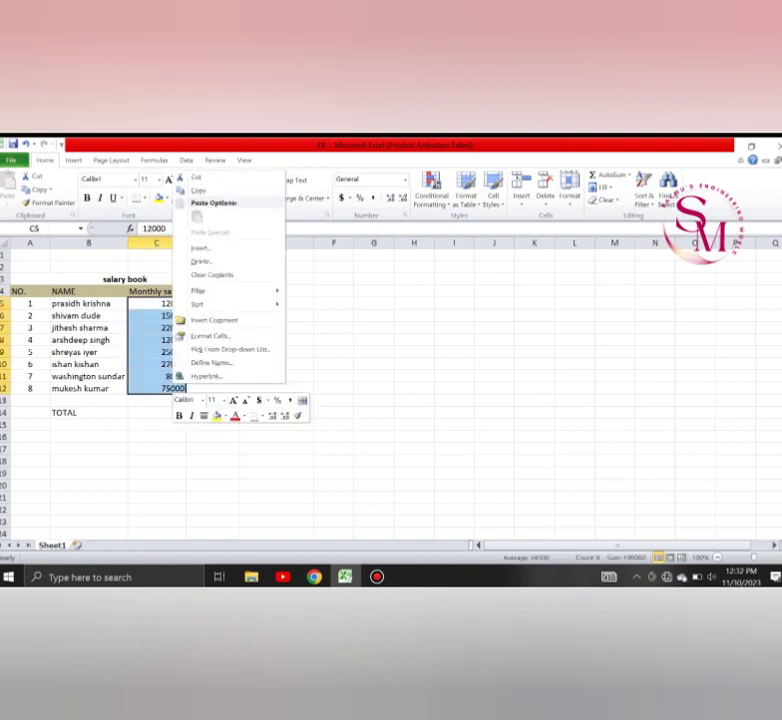
left_click(211, 336)
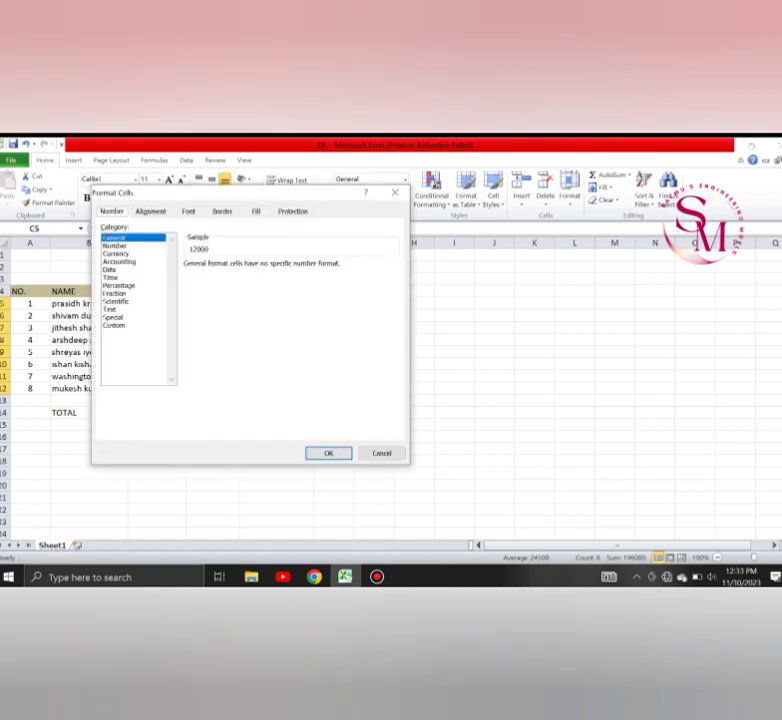
left_click(117, 254)
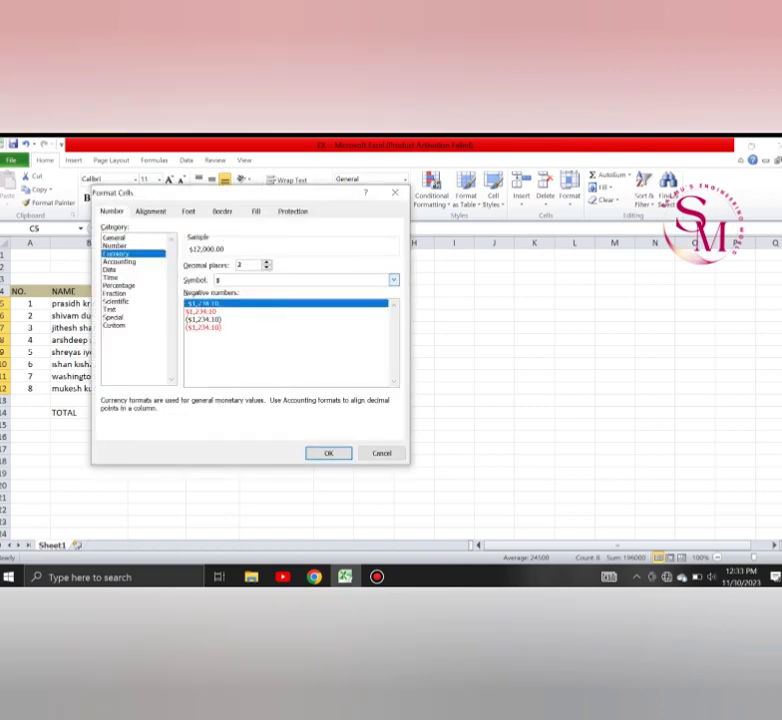
Step: Browse the currency symbols for the monthly salaries, trying IDR and DEM, and return to the $ symbol
left_click(394, 280)
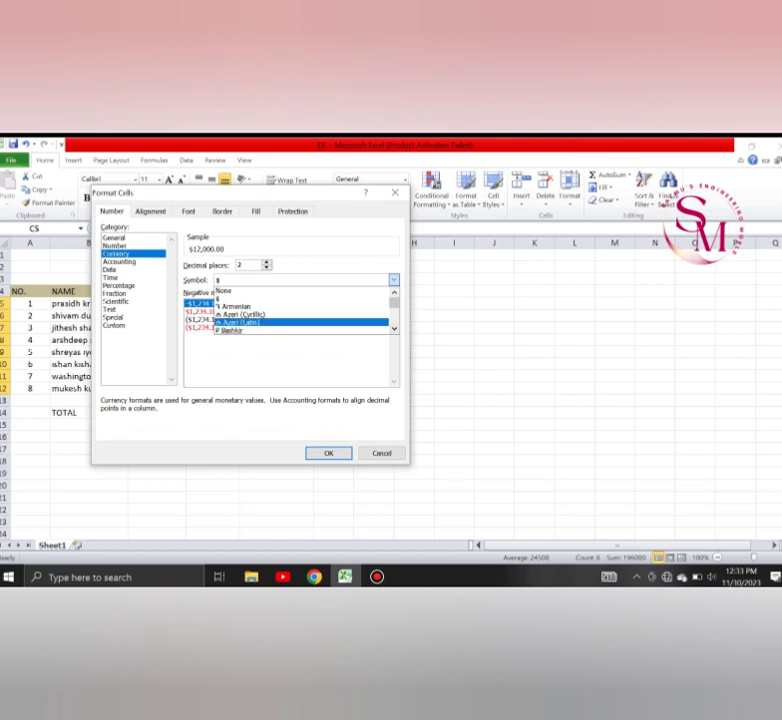
left_click(394, 329)
left_click(394, 329)
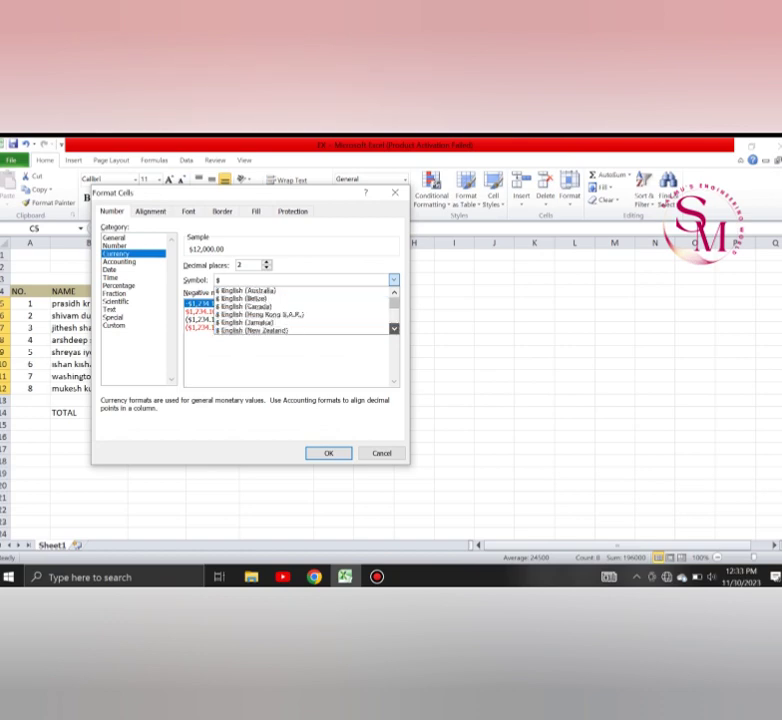
left_click(394, 329)
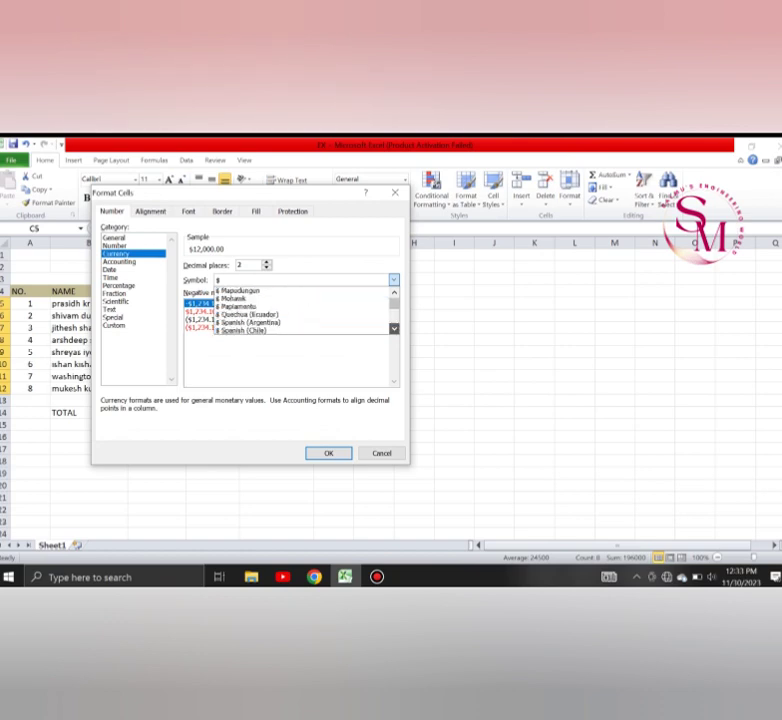
left_click(394, 280)
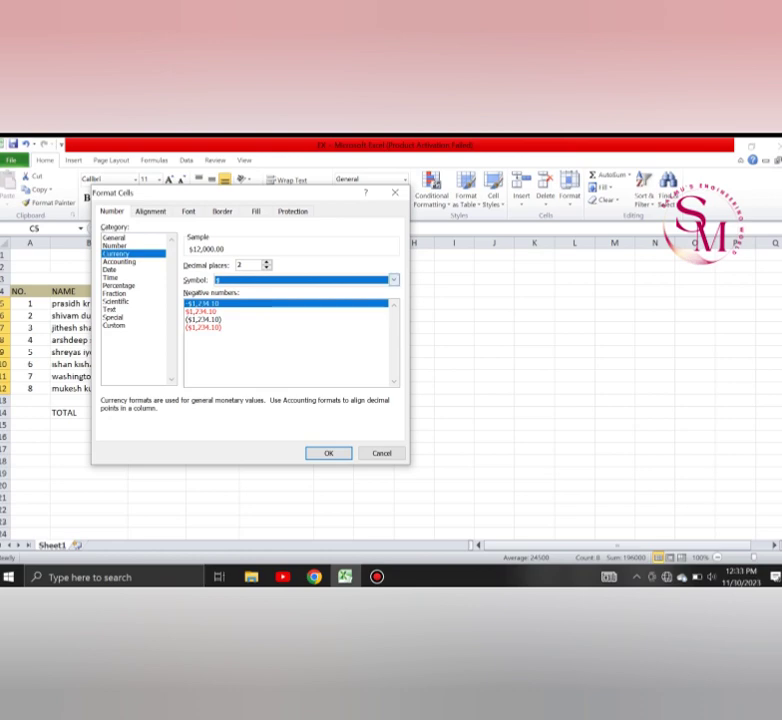
key("i")
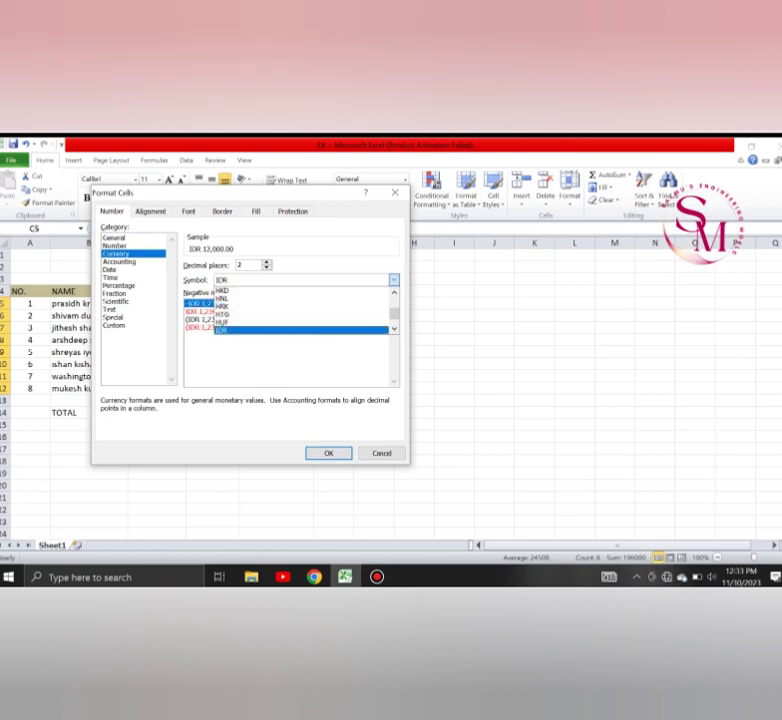
key("n")
key("d")
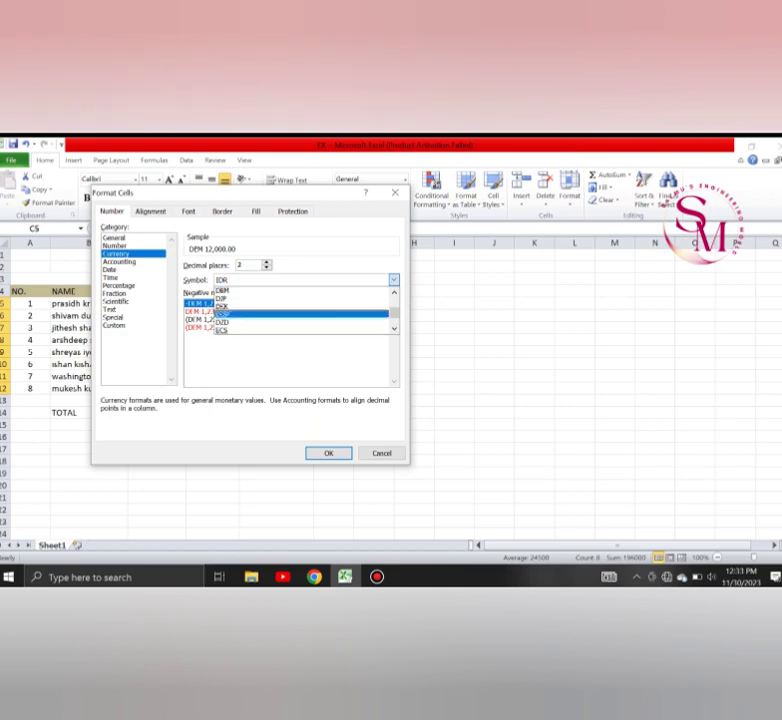
left_click(290, 290)
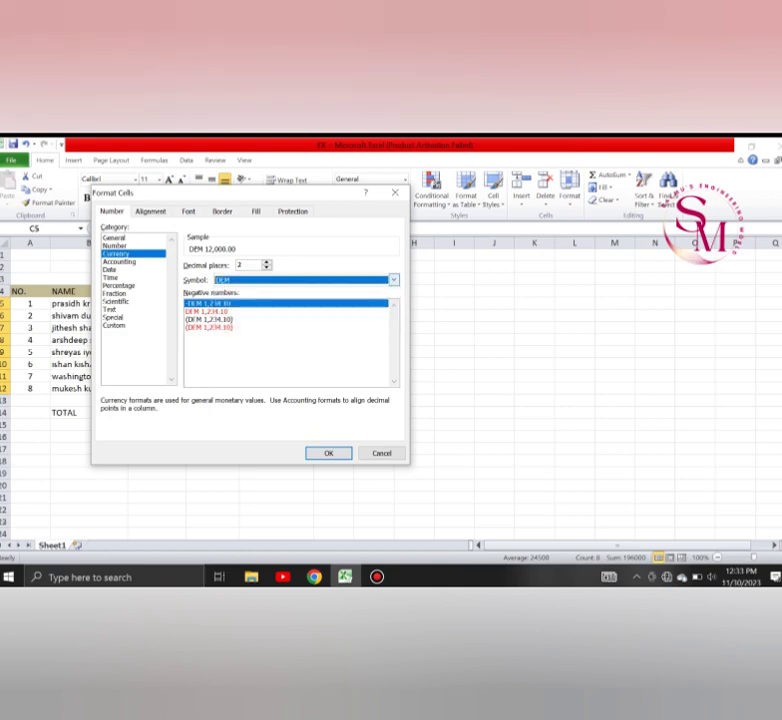
left_click(394, 280)
left_click(290, 345)
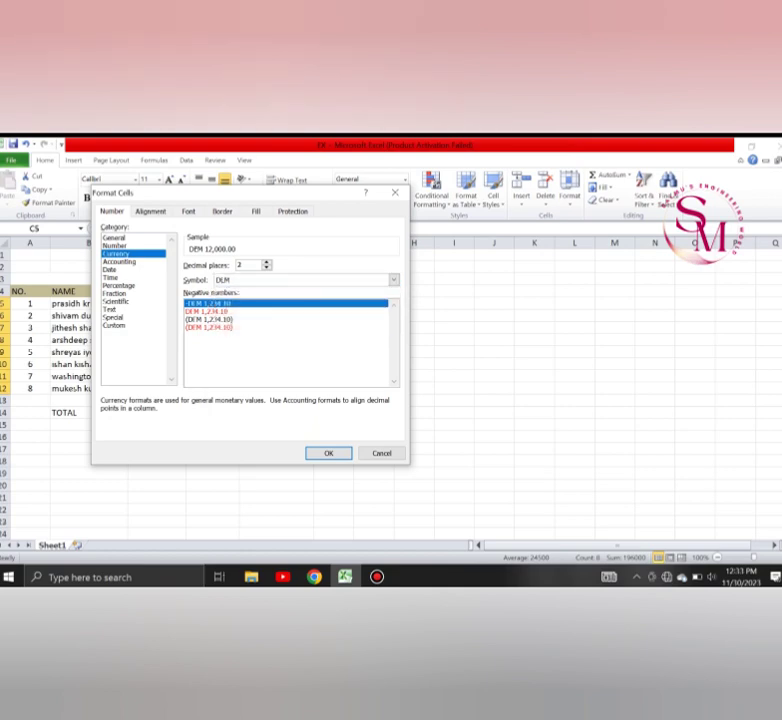
left_click(394, 280)
left_click(394, 280)
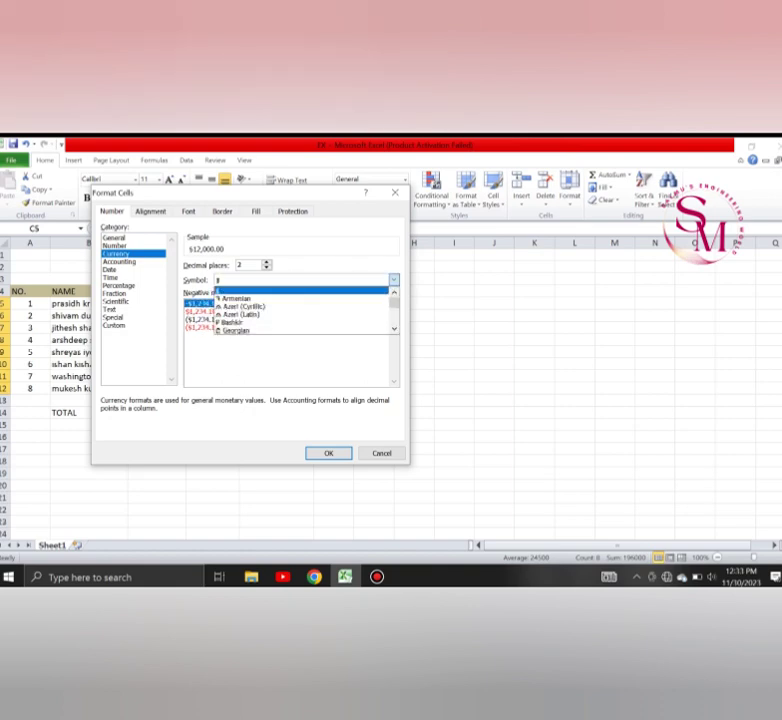
left_click(394, 280)
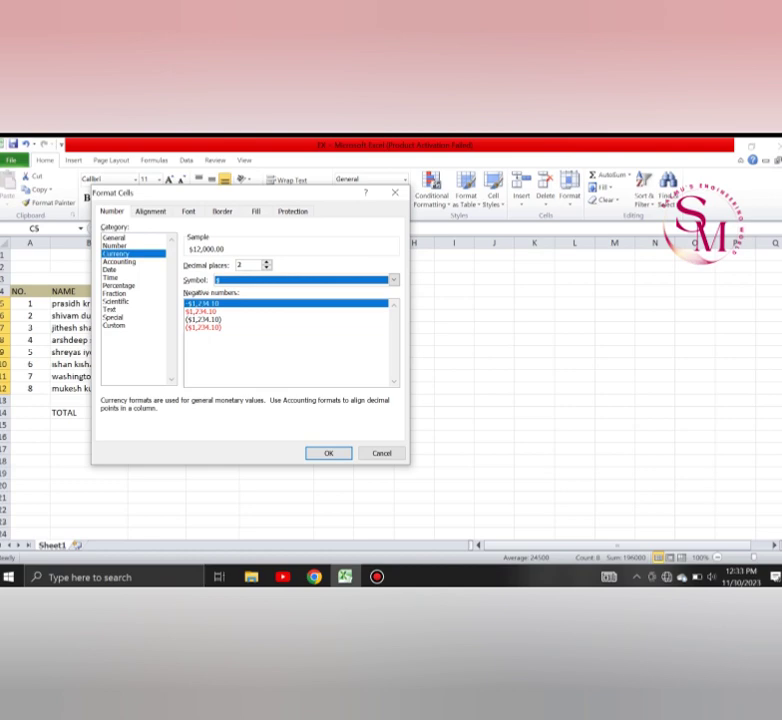
Step: Apply the currency format with 0 decimal places to the monthly salaries and center them in their cells
left_click(266, 262)
left_click(266, 268)
left_click(266, 268)
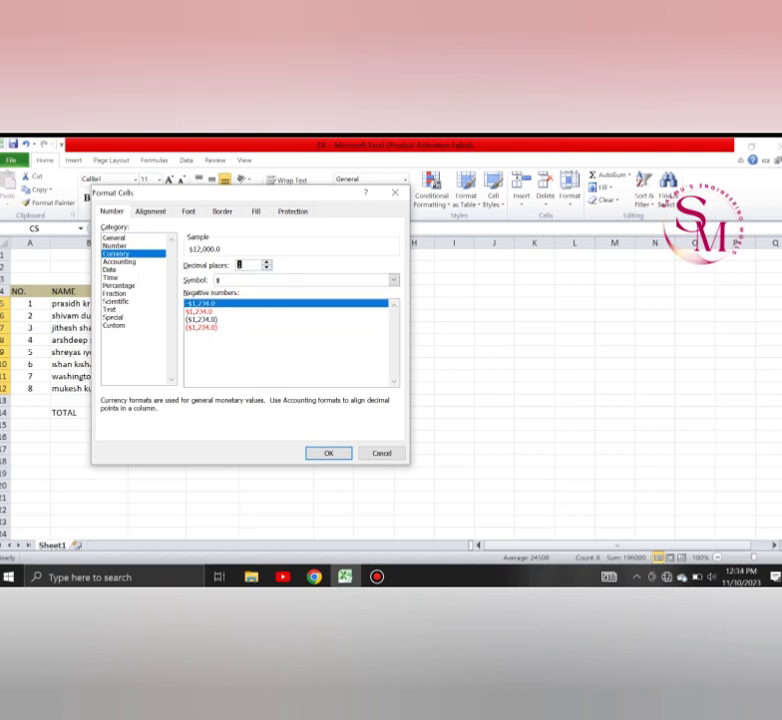
left_click(266, 268)
left_click(329, 453)
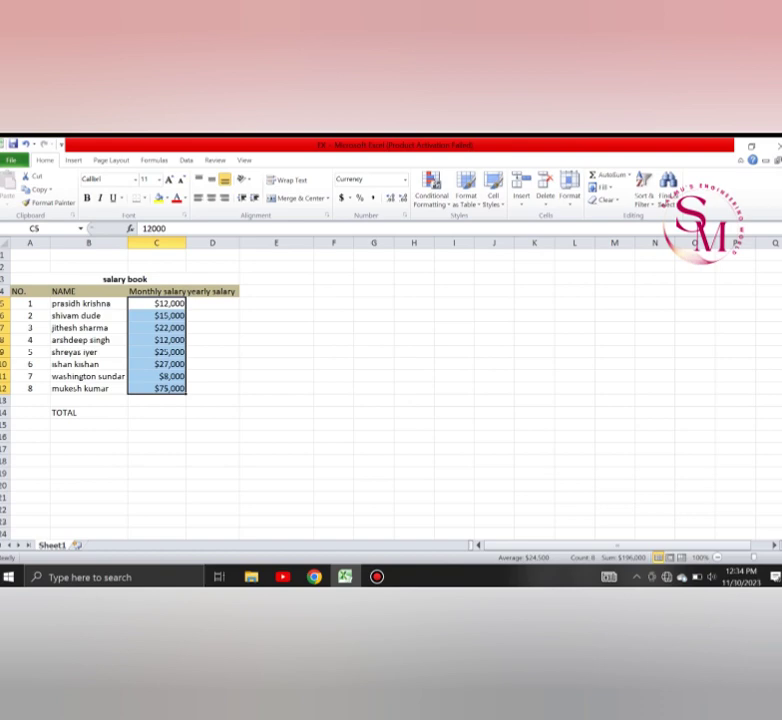
left_click(211, 198)
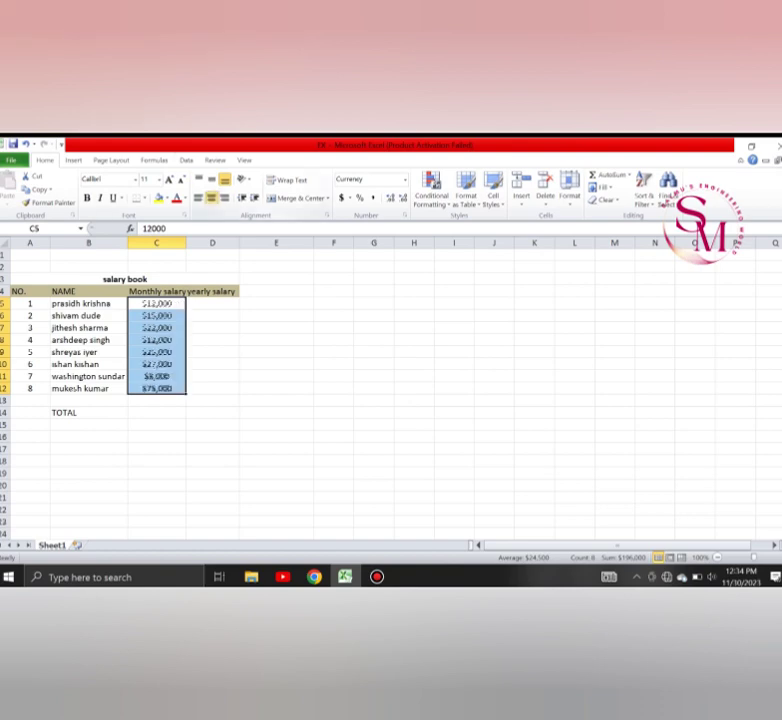
Step: Apply all borders to the whole salary table, A3:D14
left_click(212, 303)
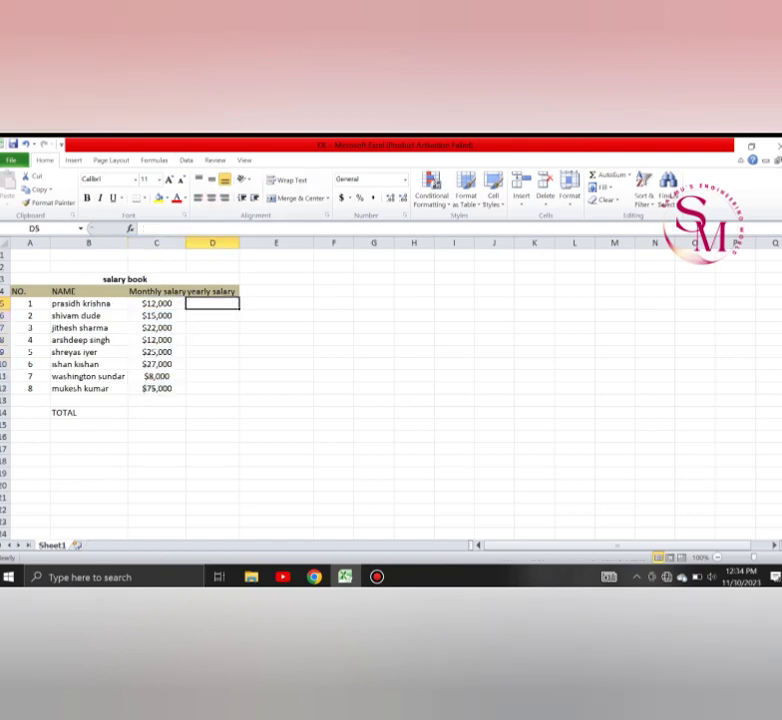
left_click_drag(125, 279, 190, 412)
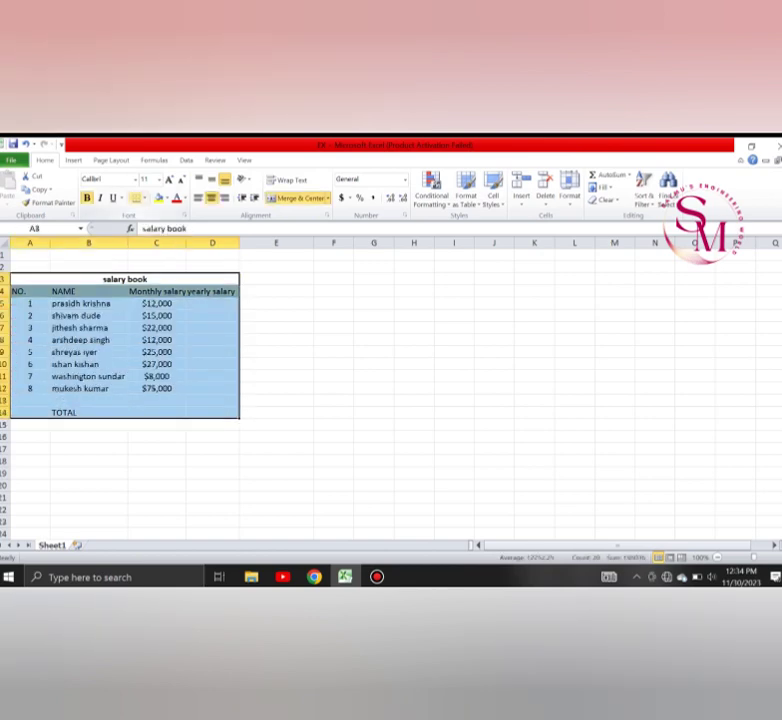
left_click(145, 197)
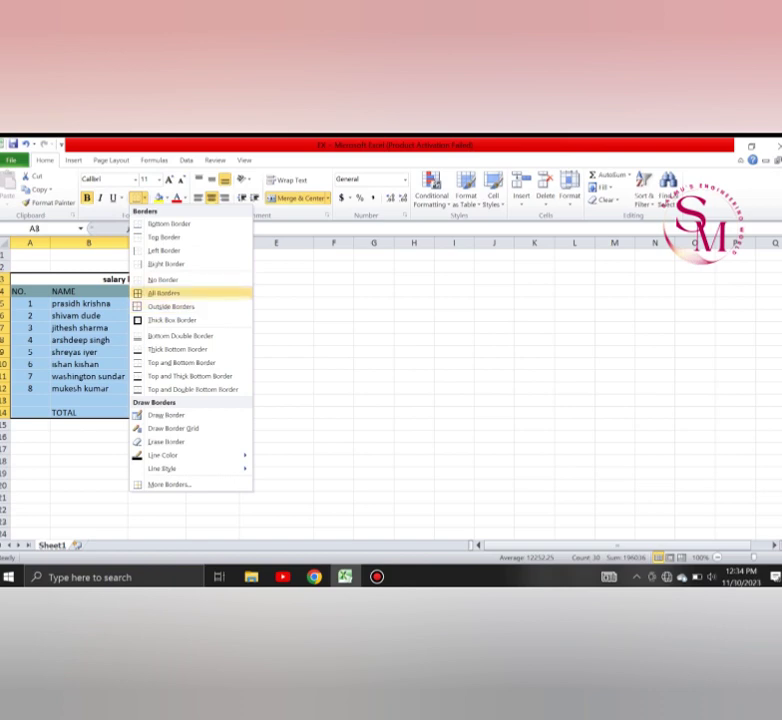
left_click(164, 293)
Step: Enter the formula =12*D5 in yearly salary cell D5 and dismiss the warning
left_click(212, 303)
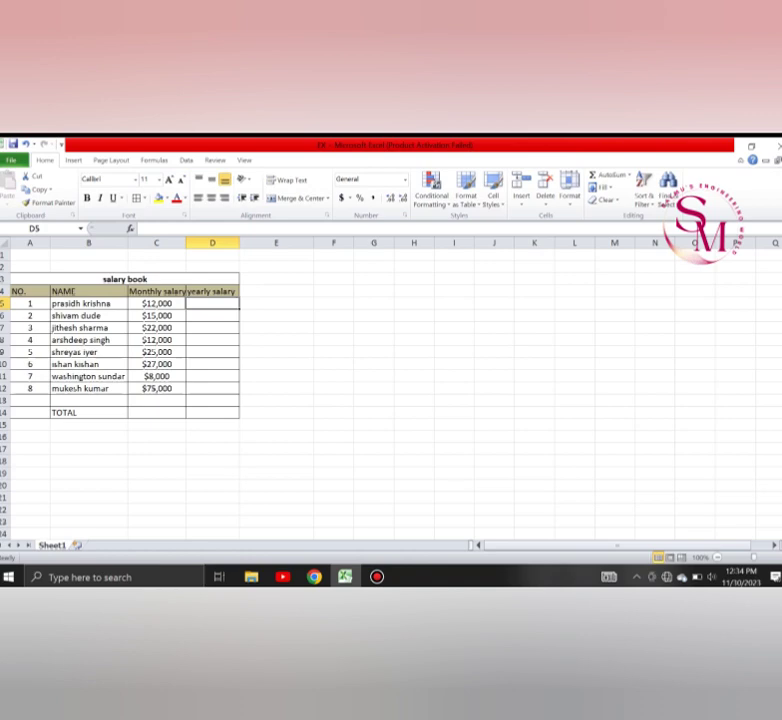
type("=")
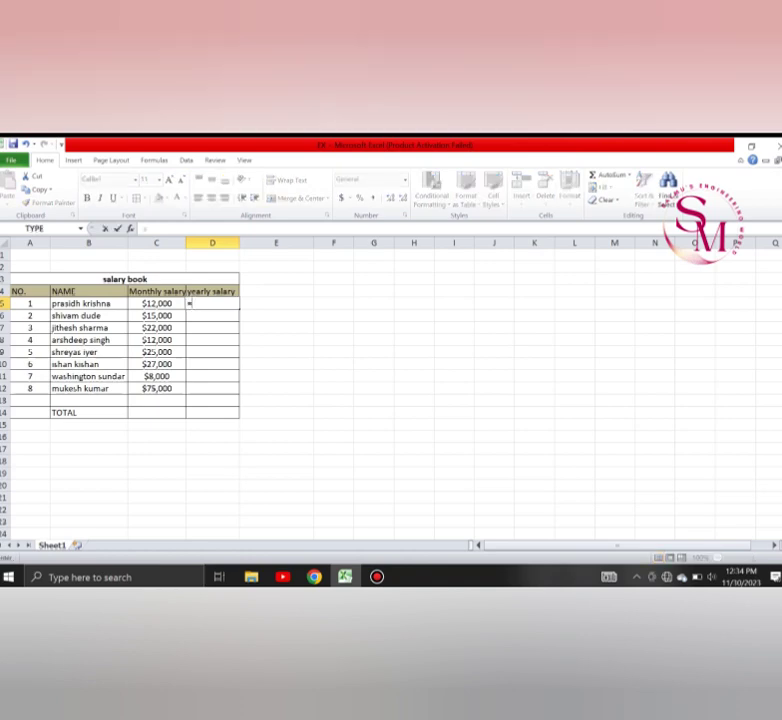
type("12*D5")
key("Return")
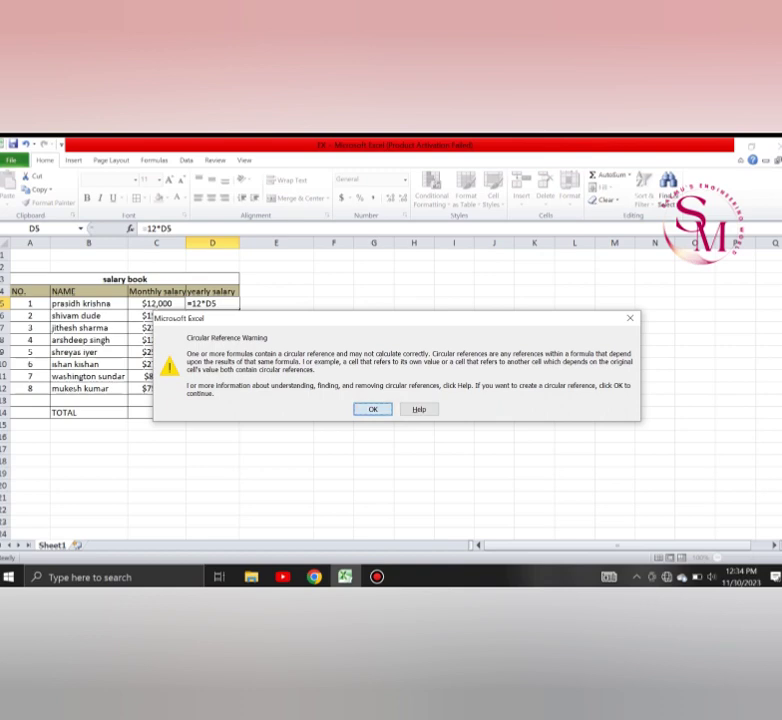
key("Return")
left_click(212, 303)
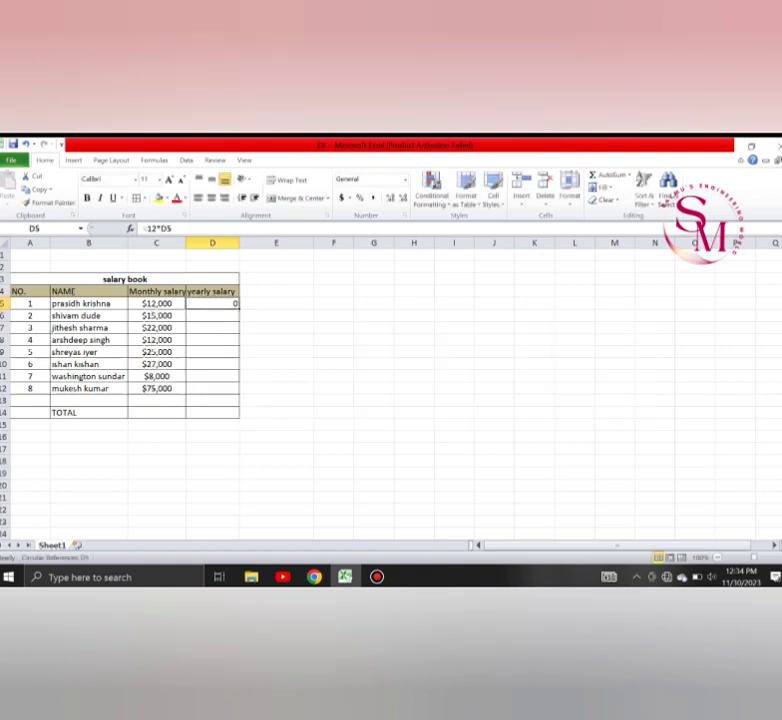
left_click_drag(156, 315, 156, 388)
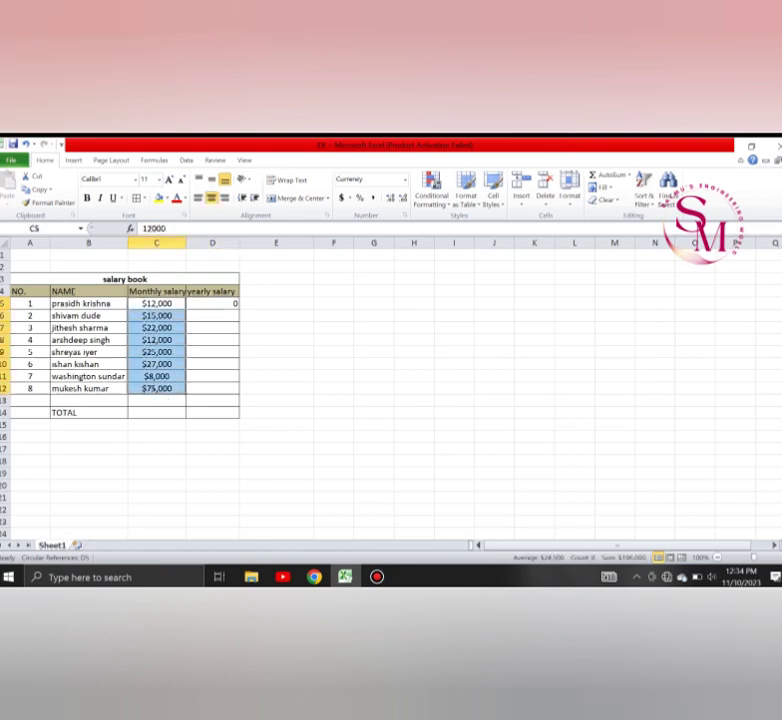
left_click(156, 388)
right_click(152, 389)
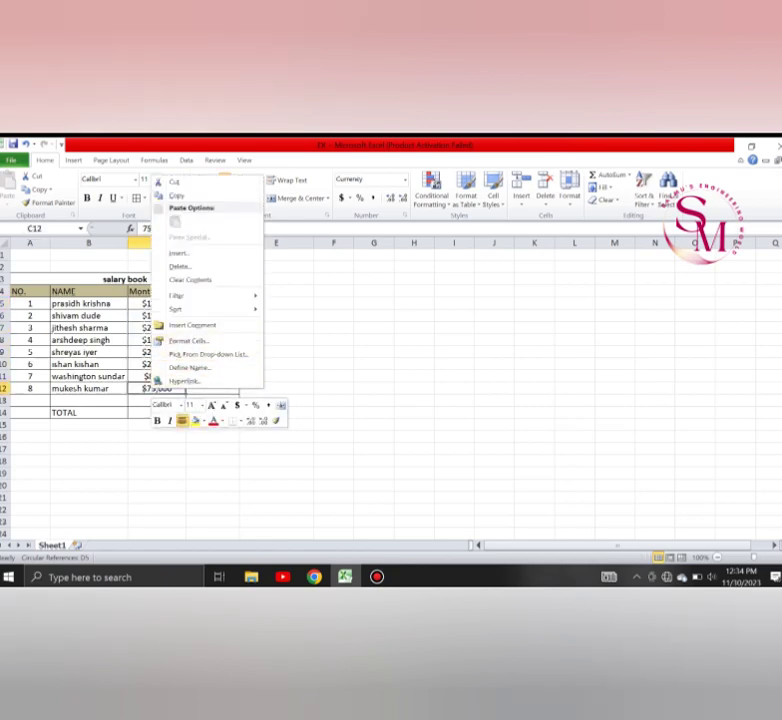
key("Escape")
Step: Format the monthly salaries in C5:C12 as Number with 0 decimal places and the 1000 separator
left_click_drag(156, 303, 156, 388)
right_click(152, 388)
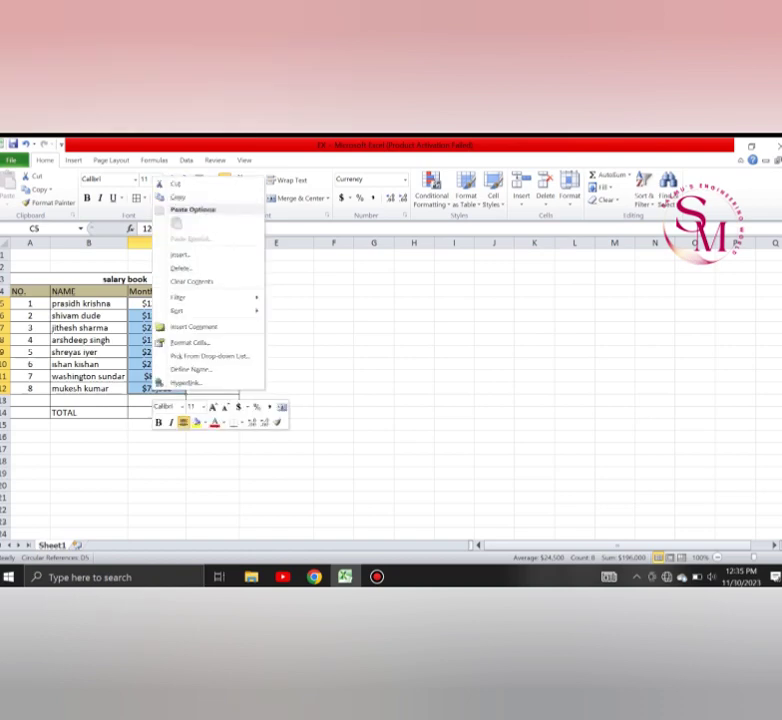
left_click(189, 342)
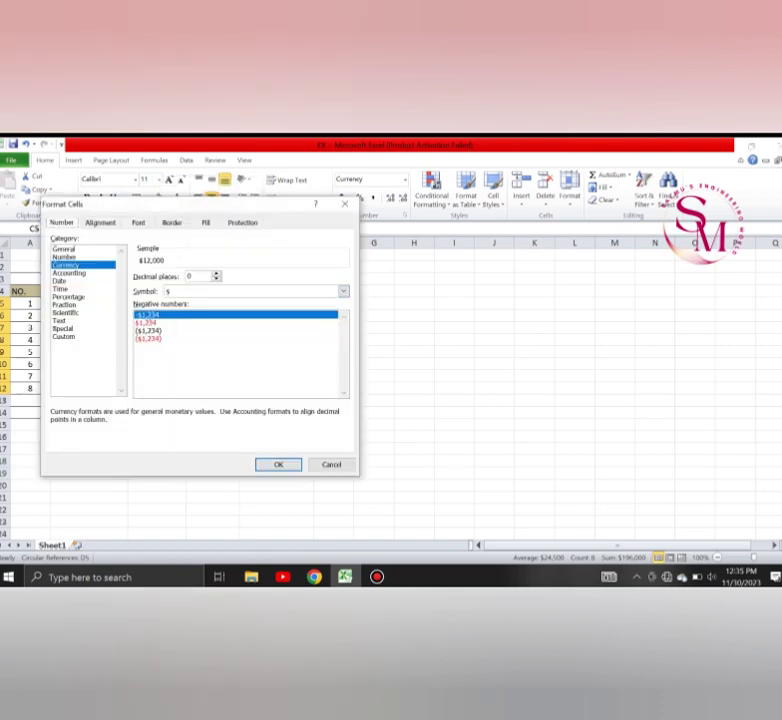
left_click(66, 257)
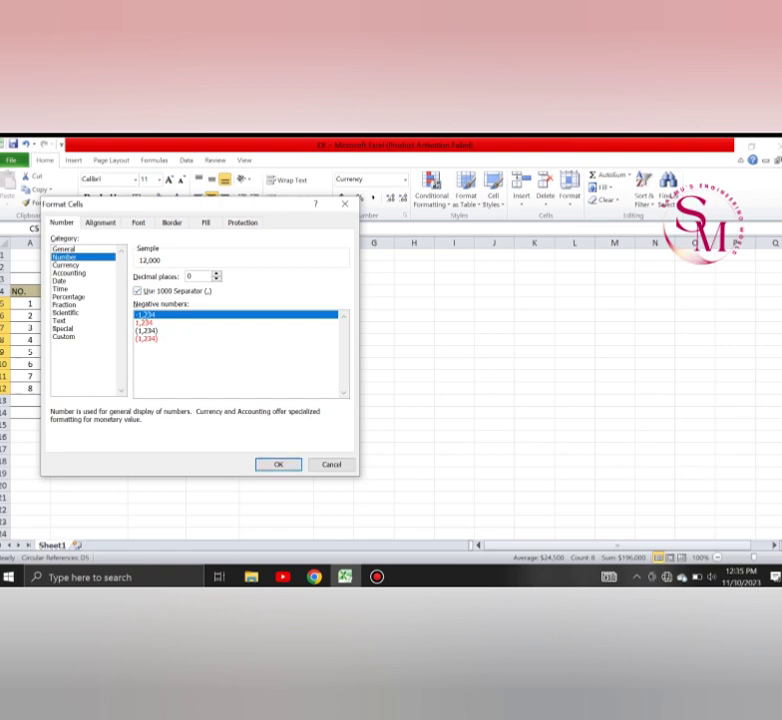
key("Return")
Step: Correct the yearly salary formula in D5 to =12*C5
left_click(212, 303)
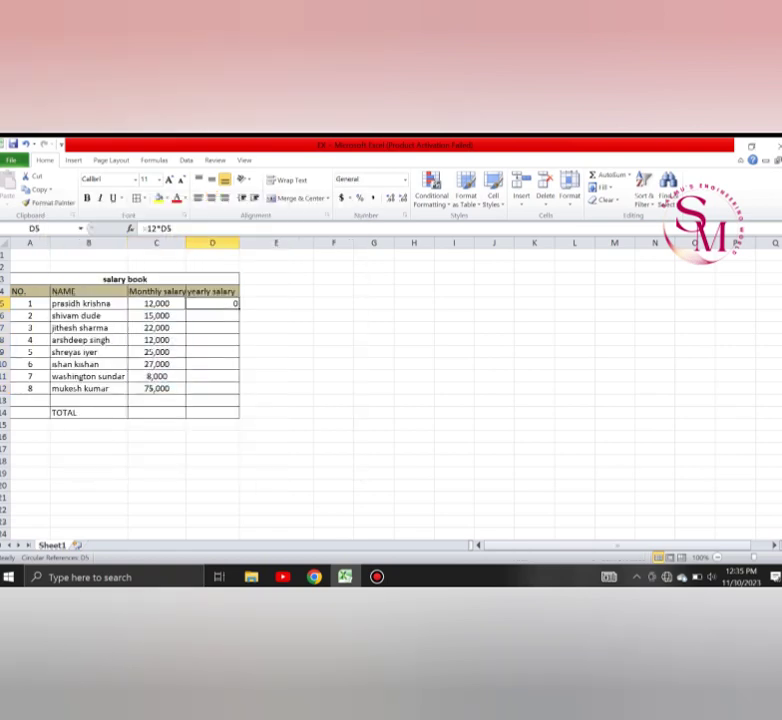
double_click(212, 303)
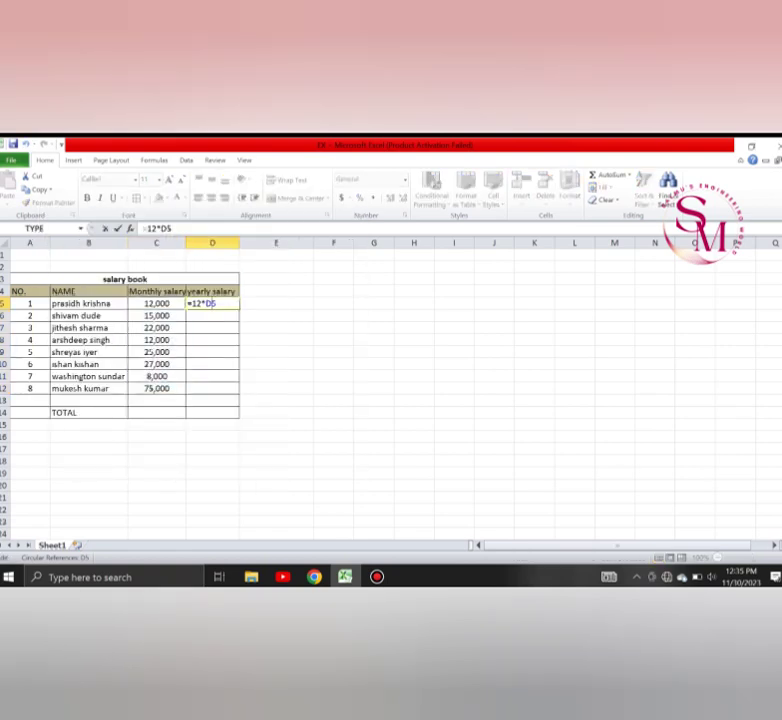
left_click(217, 303)
key("BackSpace")
key("BackSpace")
type("C5")
key("BackSpace")
key("BackSpace")
type("C5")
key("Return")
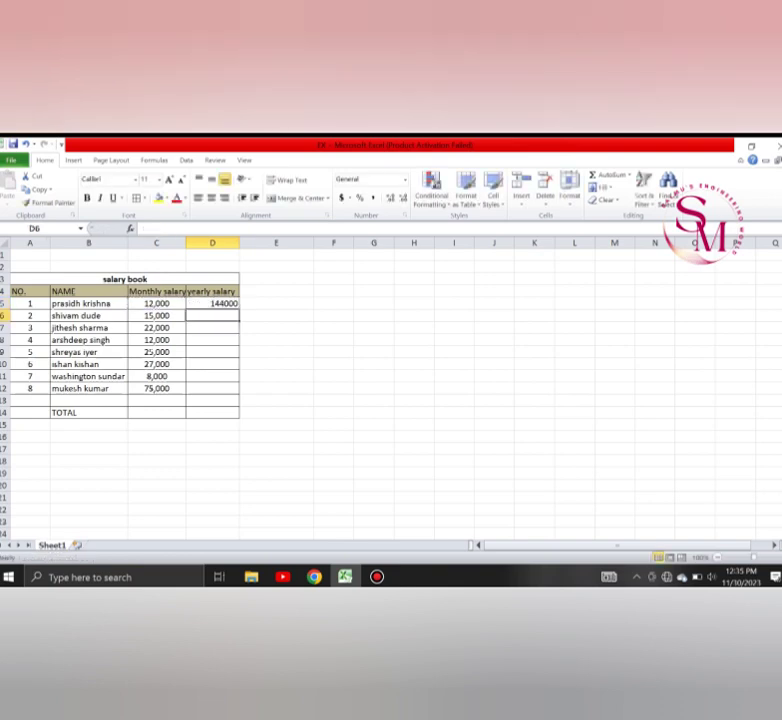
Step: Fill the D5 yearly salary formula down to D12 and undo the fill
left_click(212, 303)
scroll(300, 400, "down", 1)
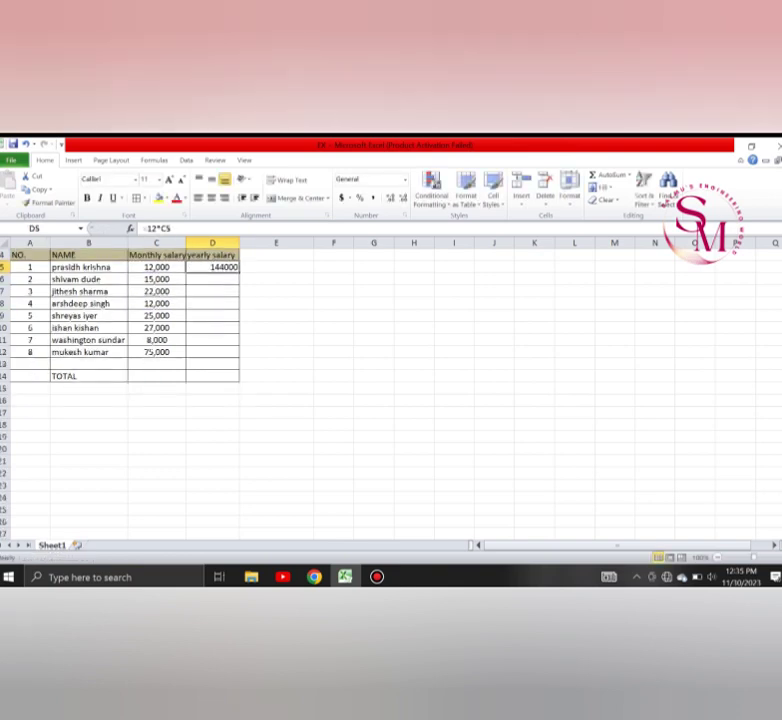
left_click_drag(239, 272, 244, 362)
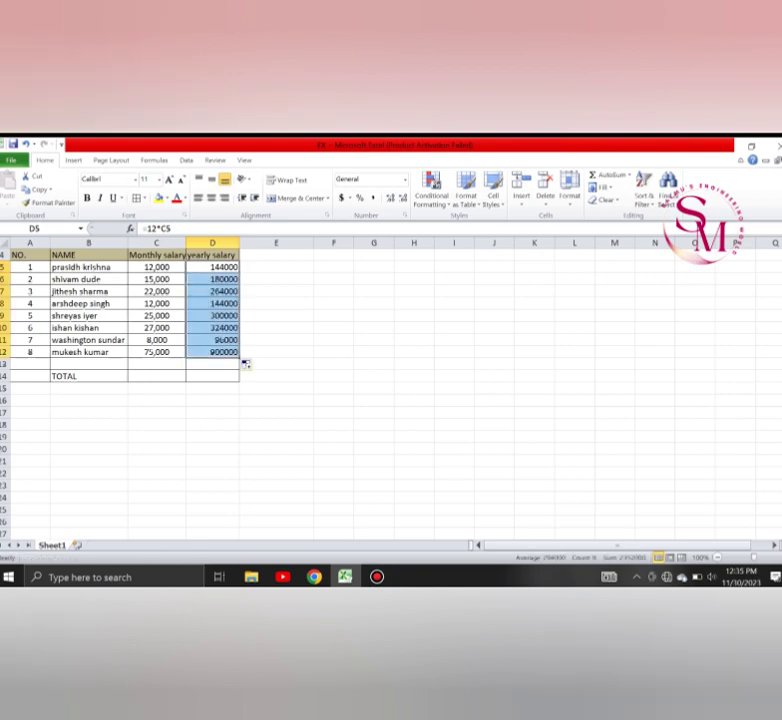
left_click(276, 340)
key("ctrl+z")
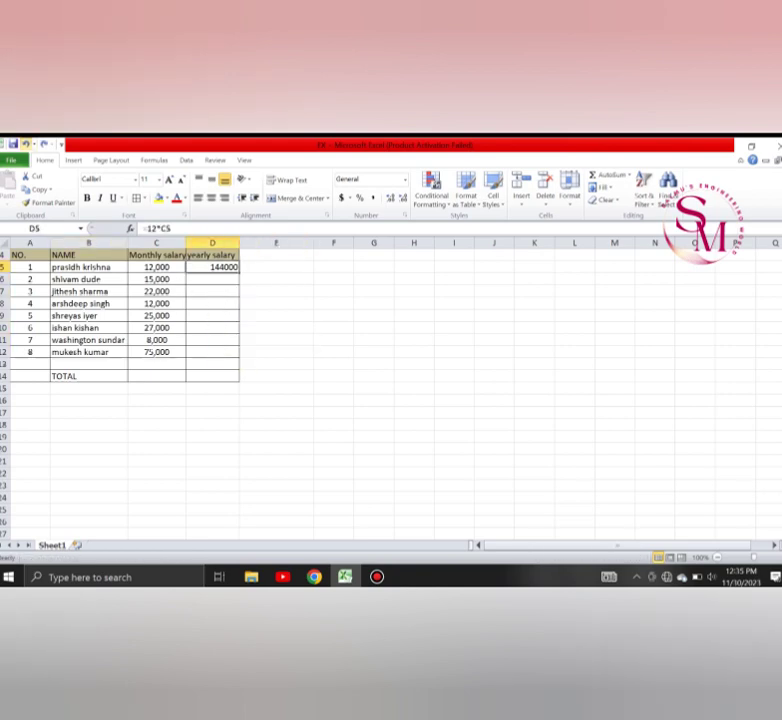
Step: Fill the yearly salary formula from D5 down to D12 and check the copied formula in D7
left_click_drag(239, 272, 240, 356)
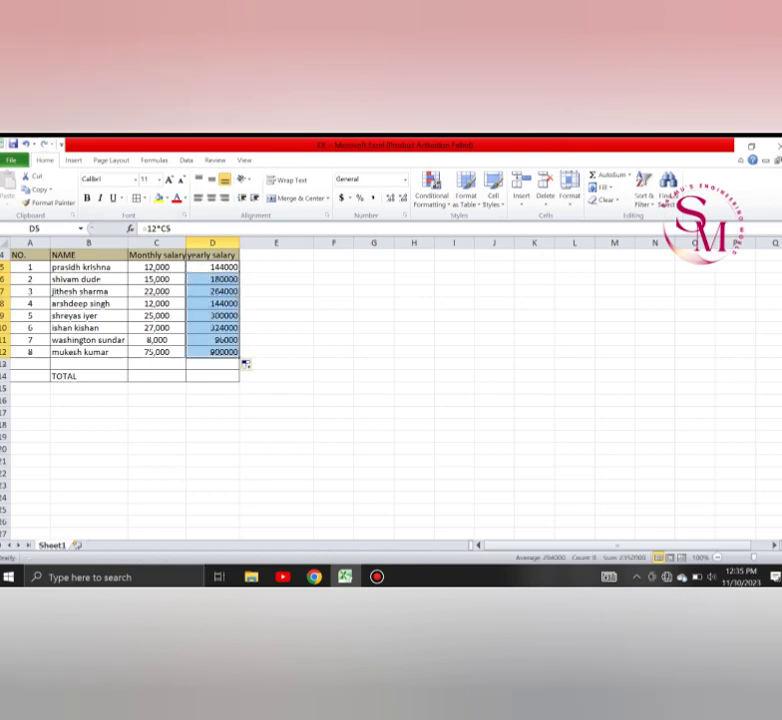
left_click(157, 303)
left_click(212, 291)
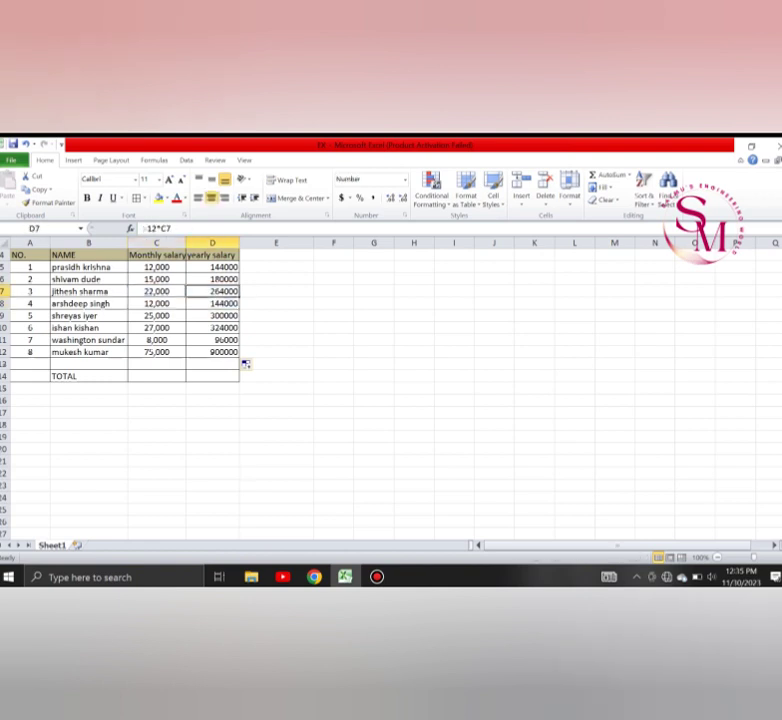
double_click(212, 291)
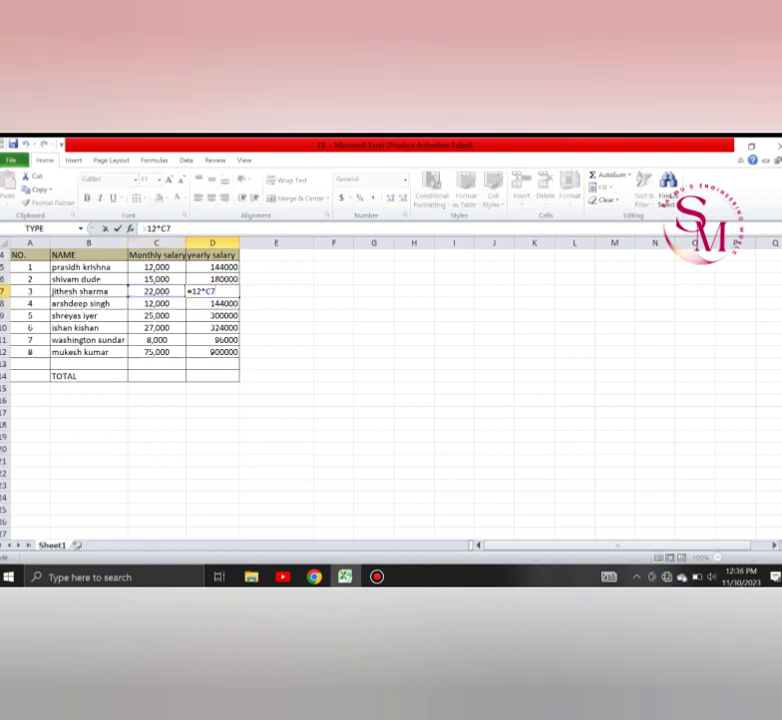
left_click(276, 376)
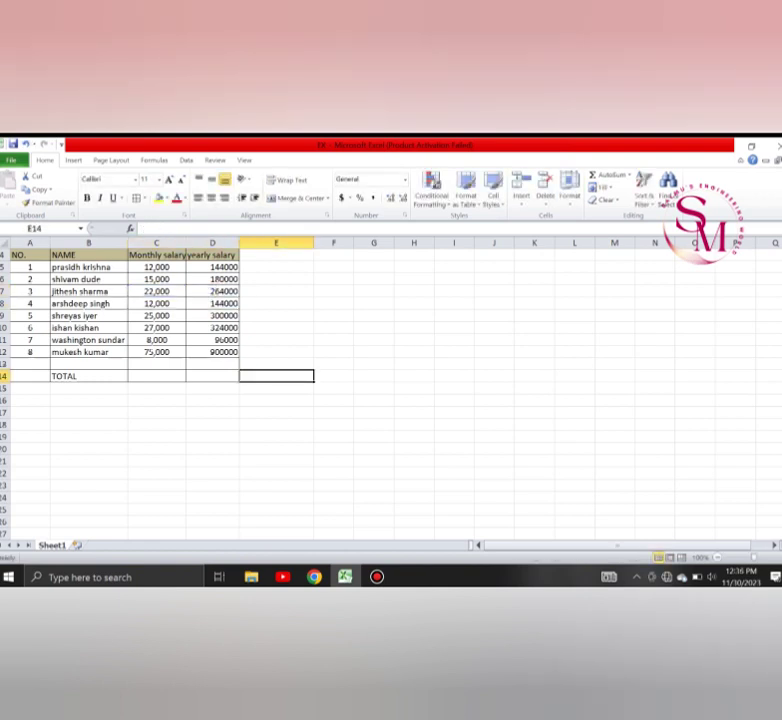
Step: Delete the empty row 13 above the TOTAL row
left_click(4, 364)
right_click(4, 364)
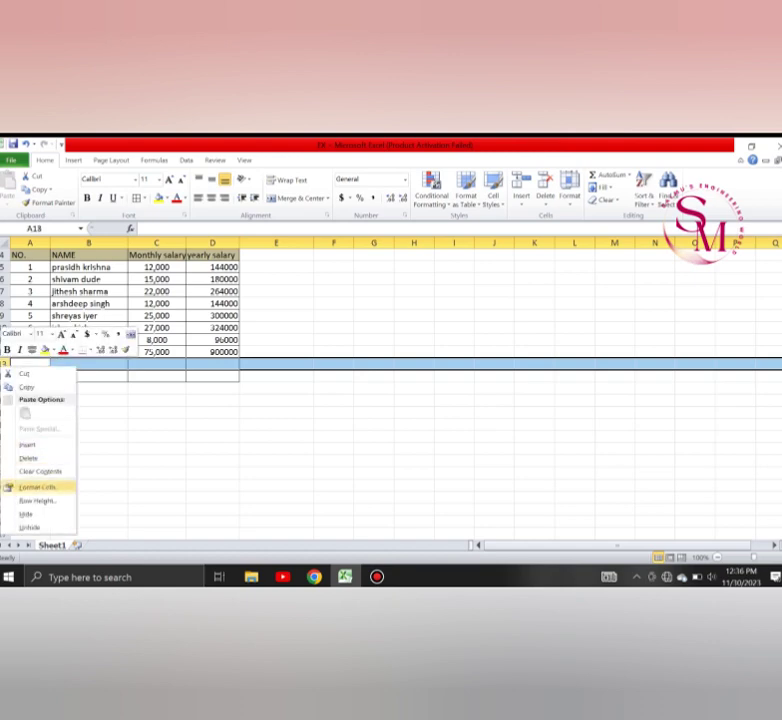
left_click(28, 457)
left_click(212, 364)
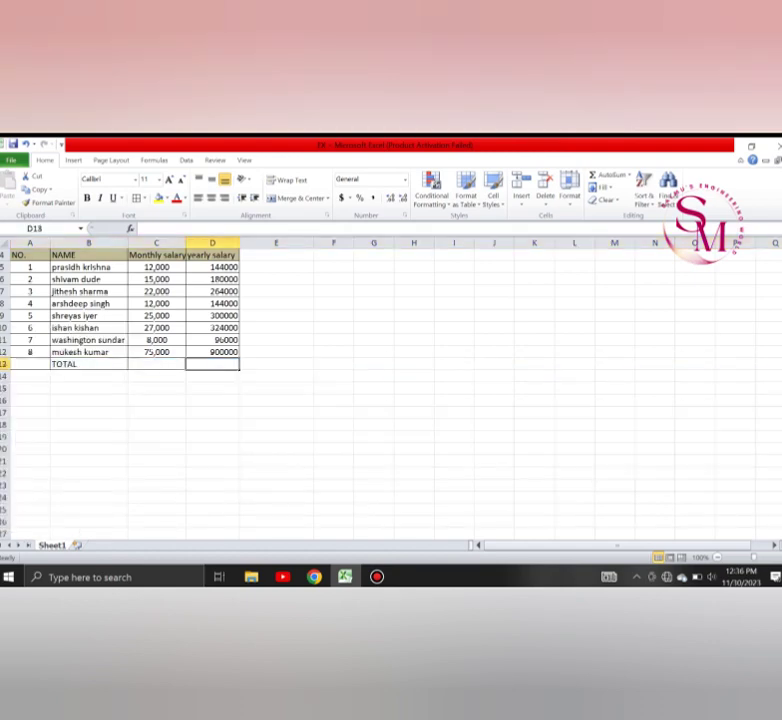
Step: Enter the formula =SUM(C5:C12) in C13 to total the monthly salaries and review the formula
left_click(156, 364)
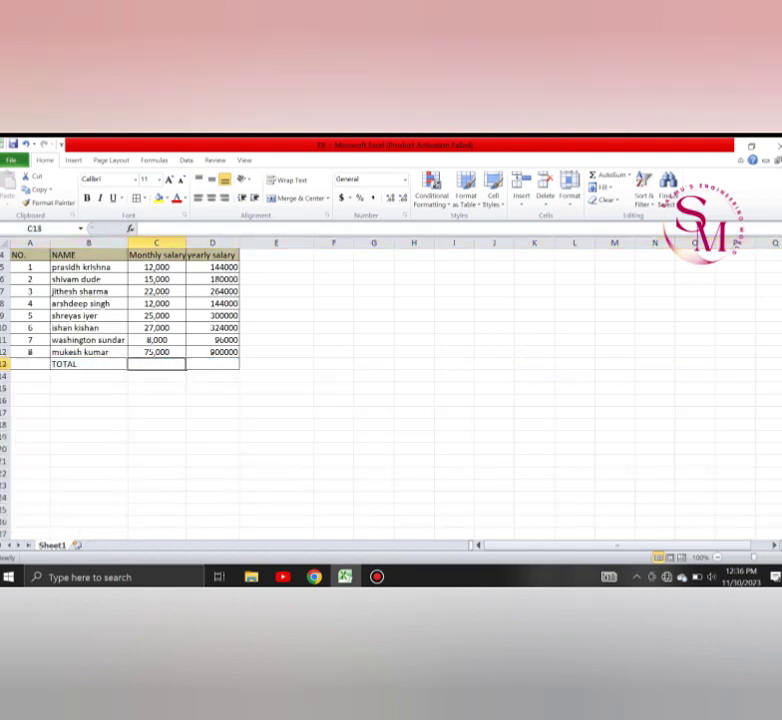
type("=")
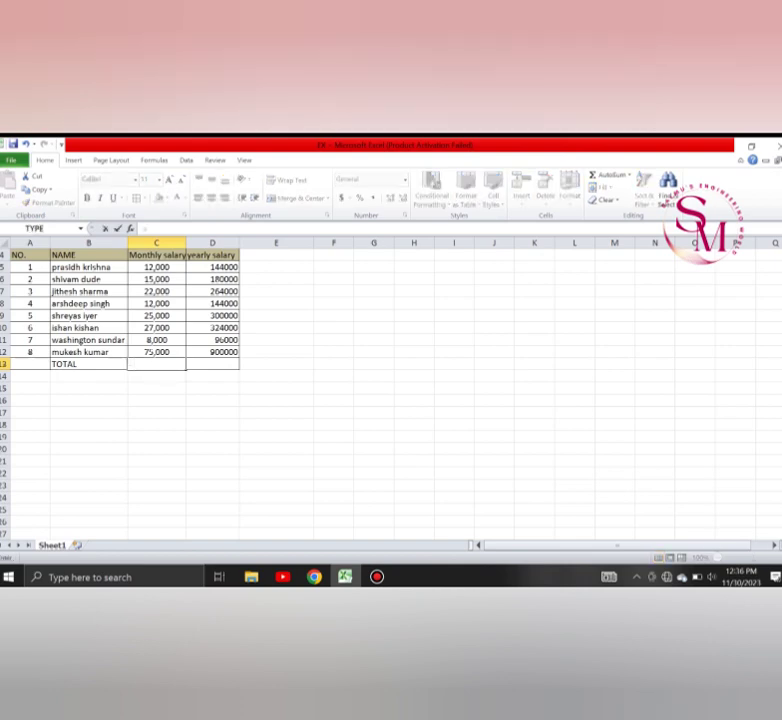
type("SUM")
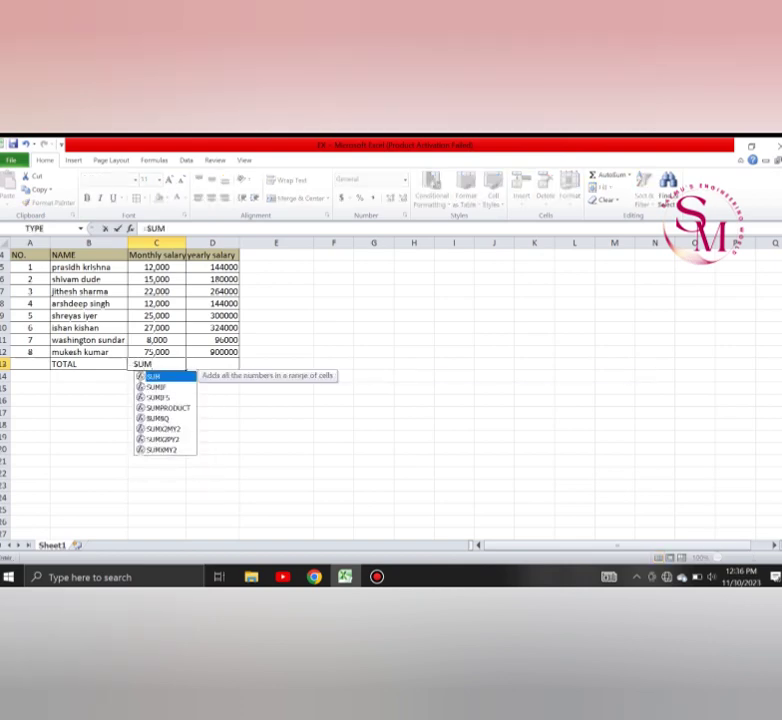
type("(")
left_click_drag(156, 267, 182, 353)
type(")")
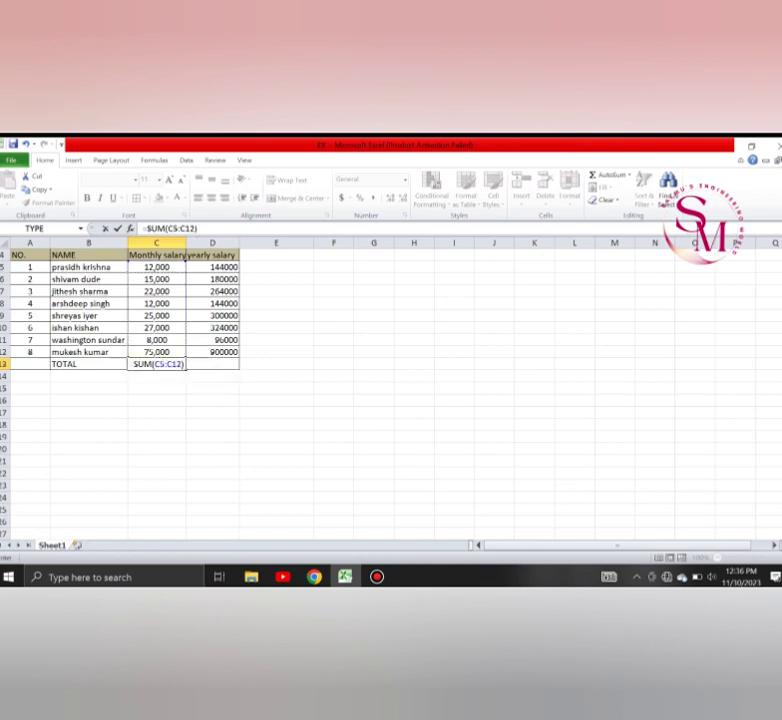
key("Return")
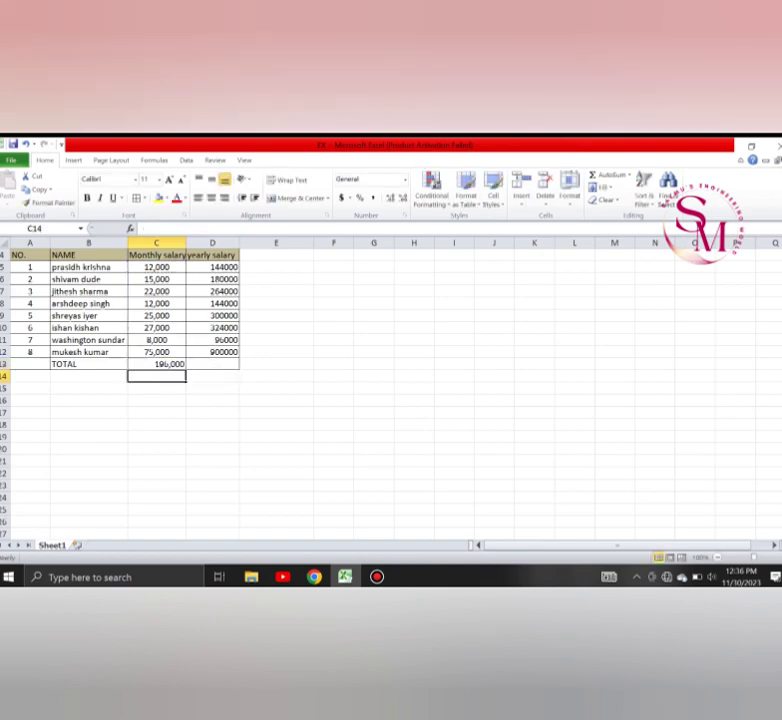
left_click(158, 364)
double_click(158, 364)
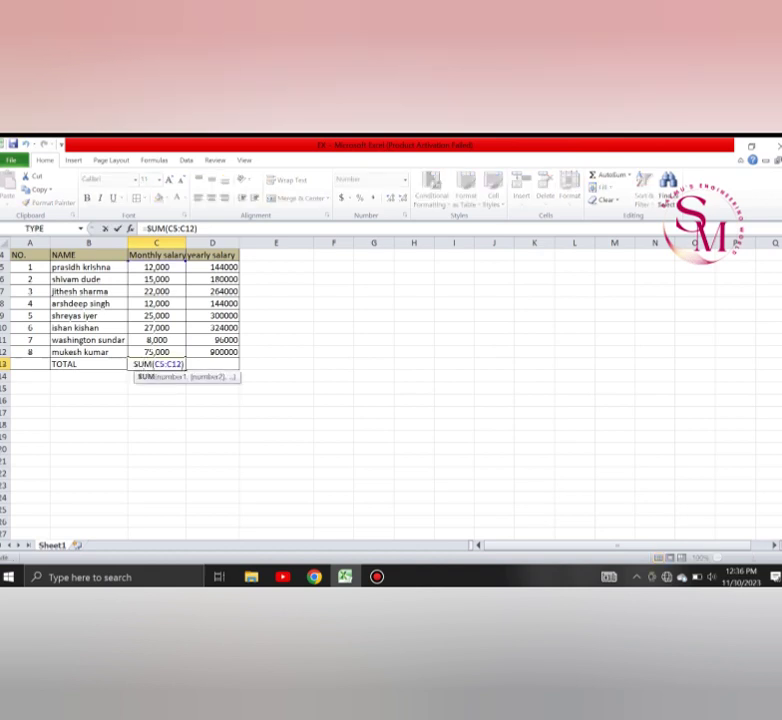
key("Tab")
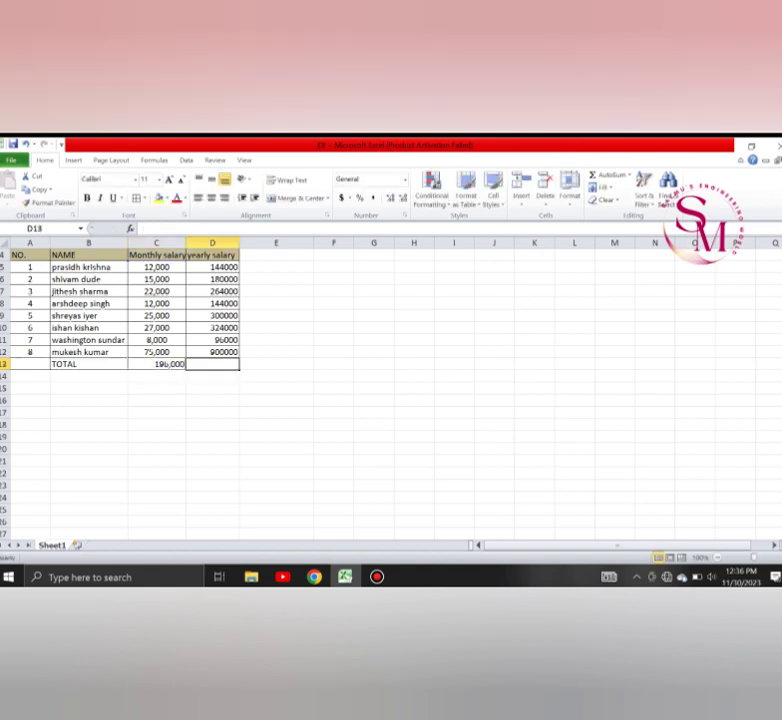
Step: Center the monthly total in C13 and copy its formula across to the yearly total cell D13
left_click(157, 364)
left_click(212, 198)
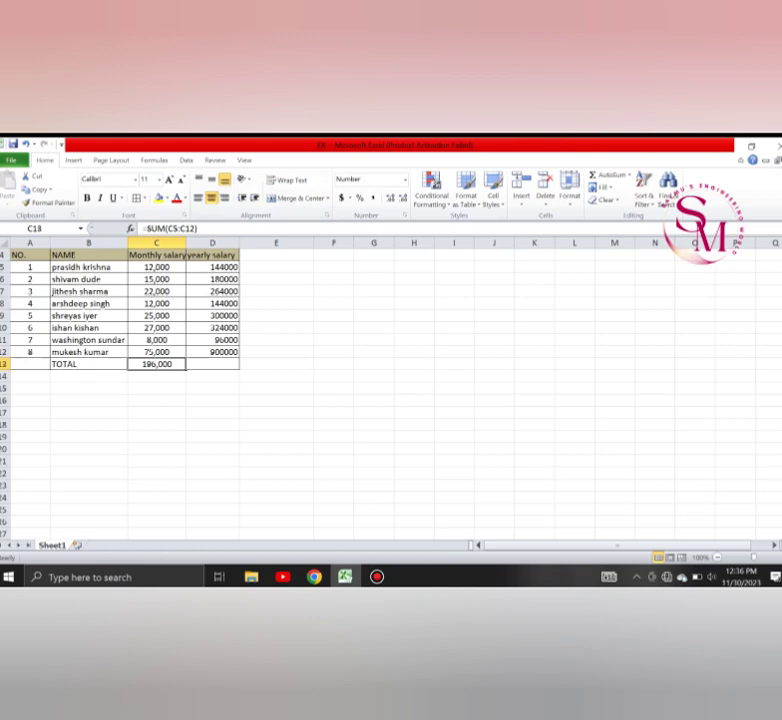
left_click_drag(186, 370, 222, 368)
left_click(213, 364)
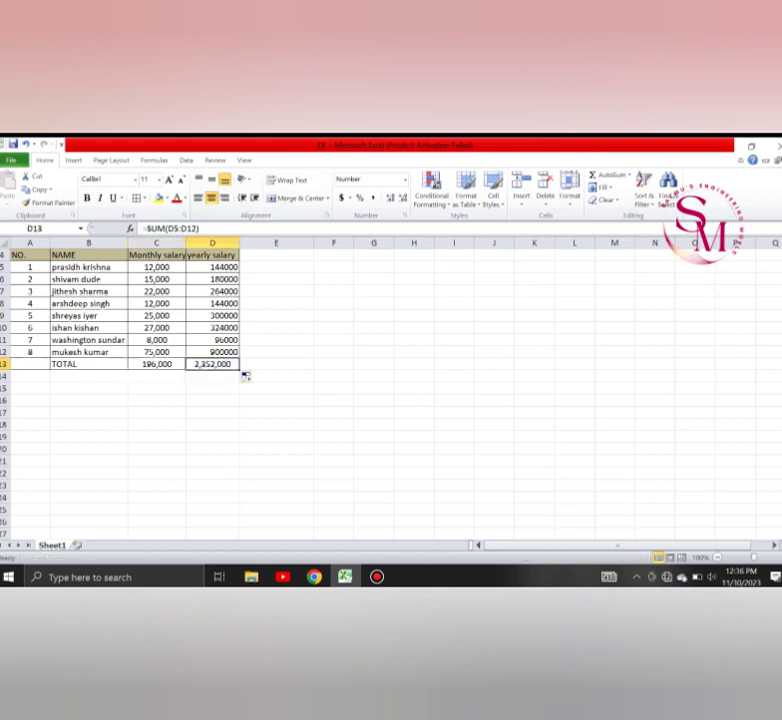
double_click(213, 364)
left_click(212, 437)
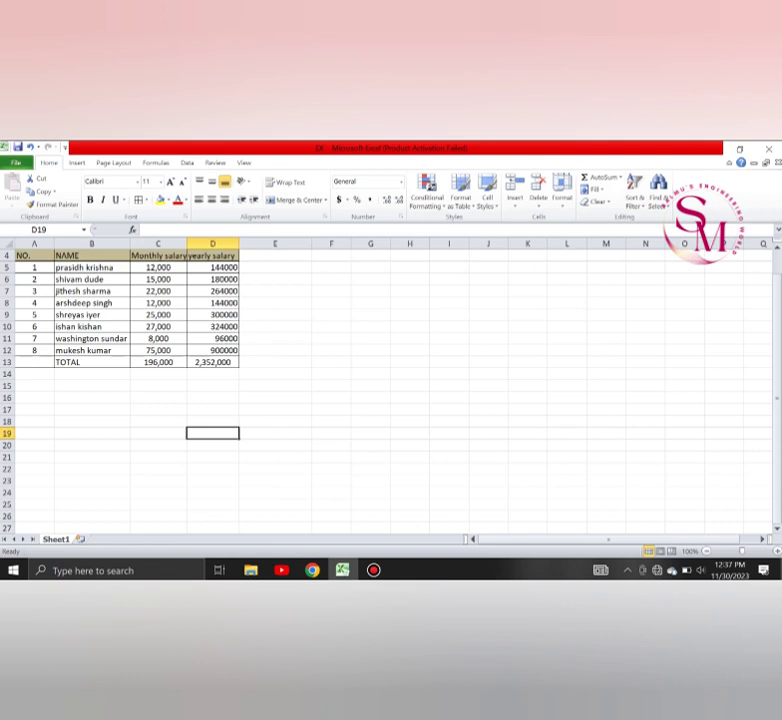
left_click(213, 362)
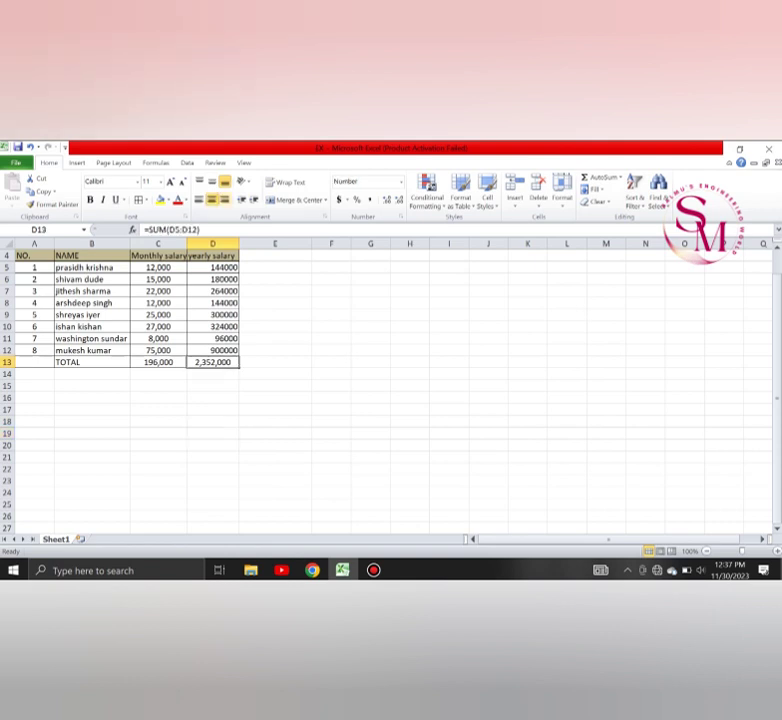
left_click(275, 386)
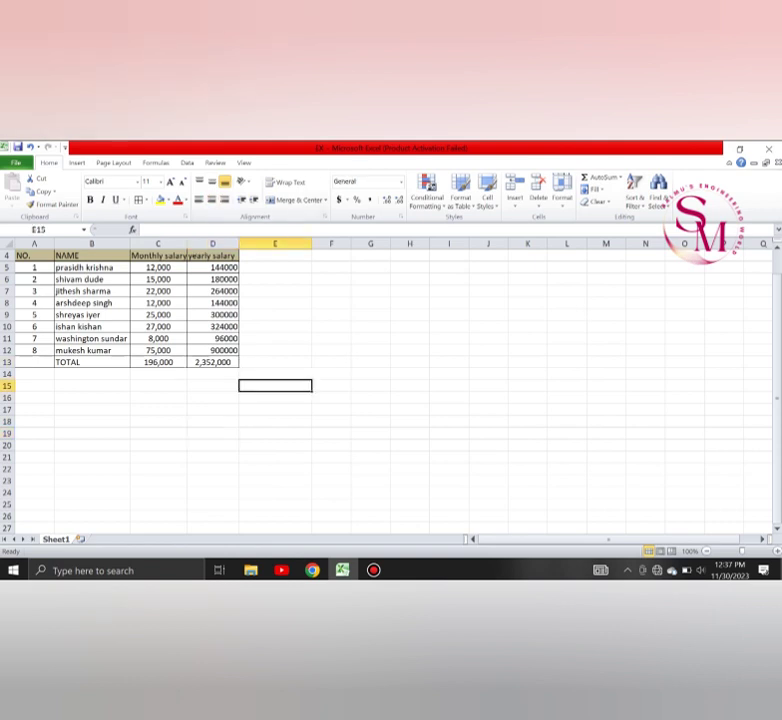
Step: Format the totals in C13:D13 as Currency with the $ symbol and 0 decimal places
left_click_drag(158, 362, 213, 362)
right_click(205, 362)
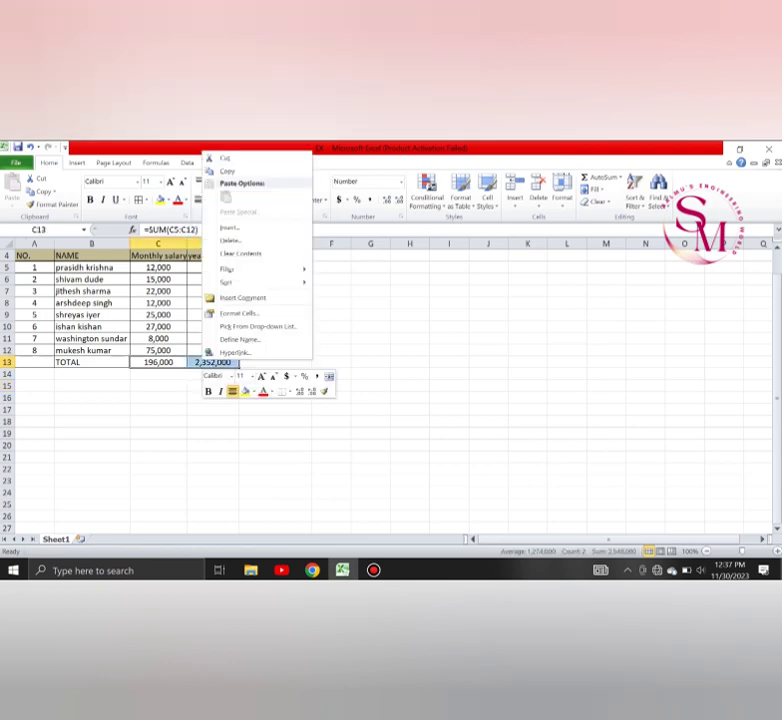
left_click(240, 314)
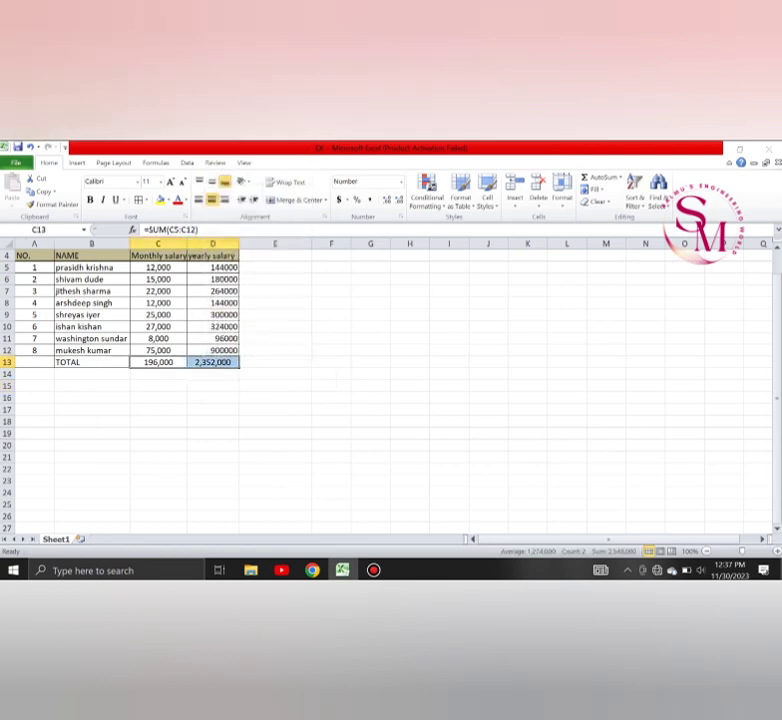
left_click(123, 240)
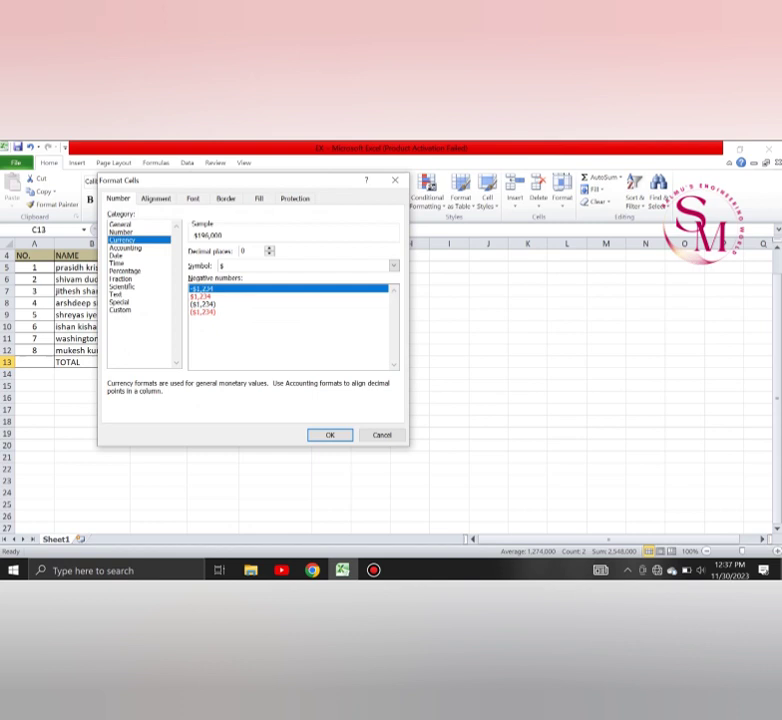
left_click(330, 435)
left_click(213, 433)
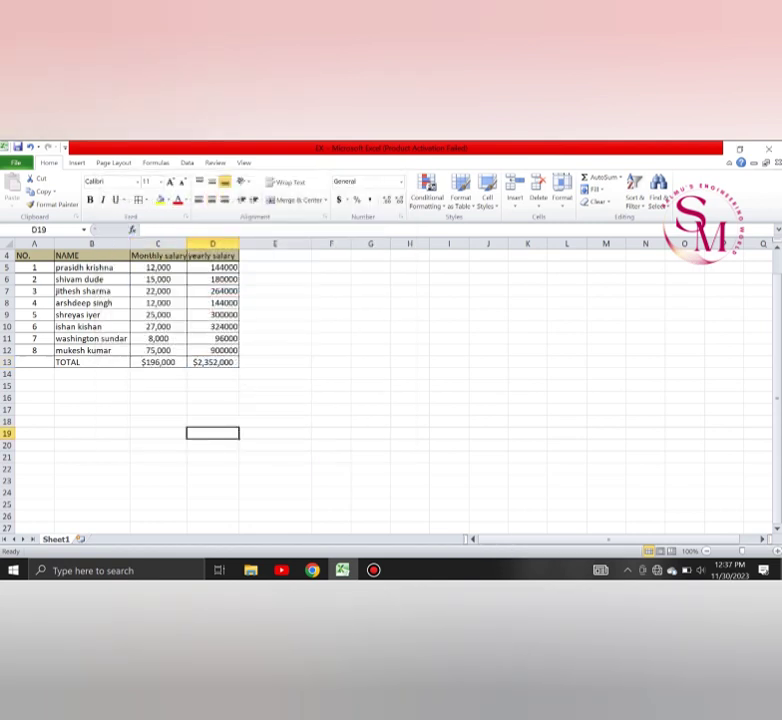
left_click(275, 339)
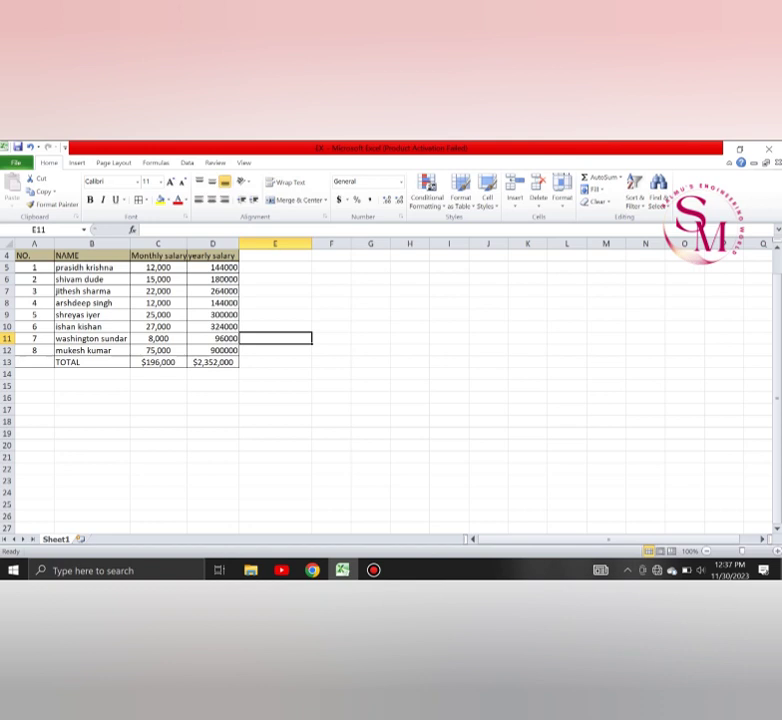
left_click(158, 469)
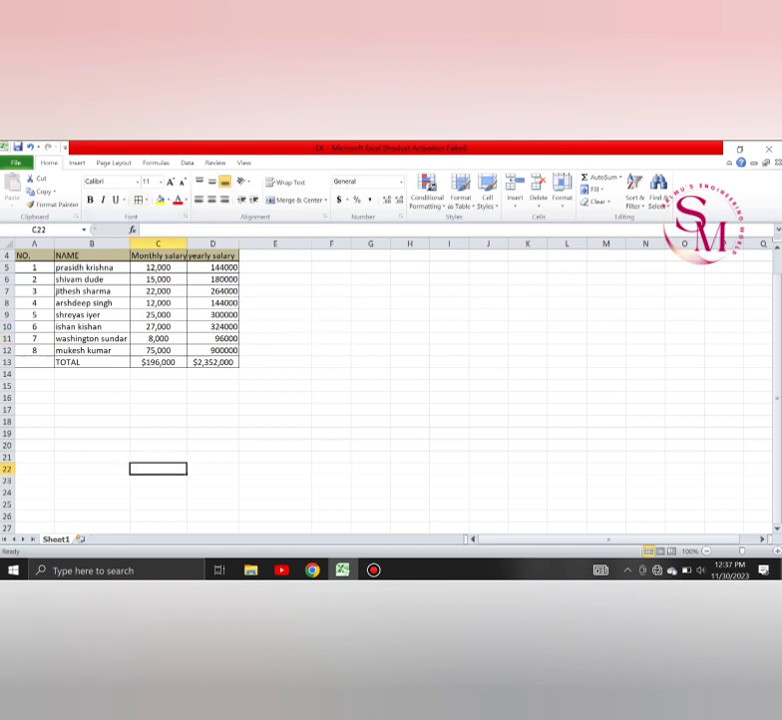
left_click(155, 162)
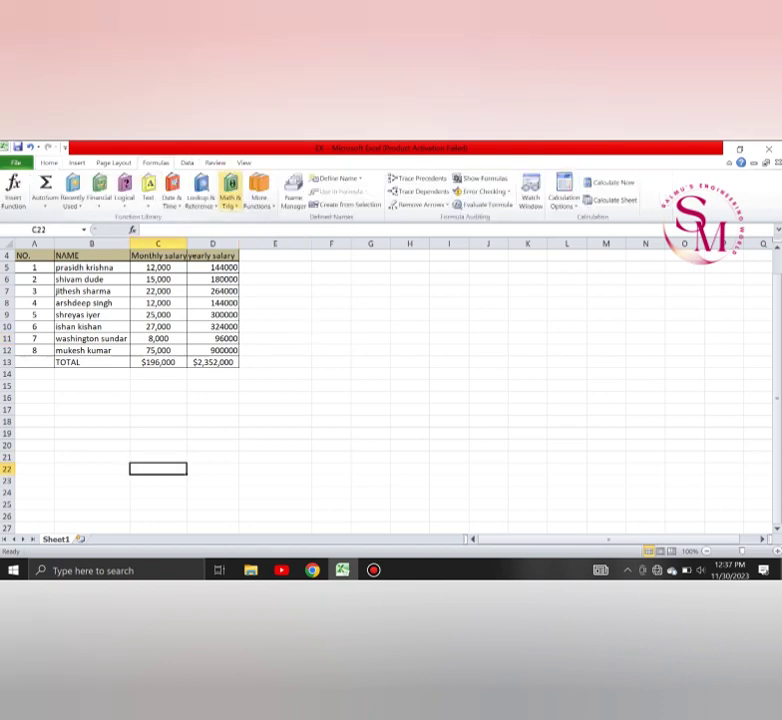
left_click(230, 190)
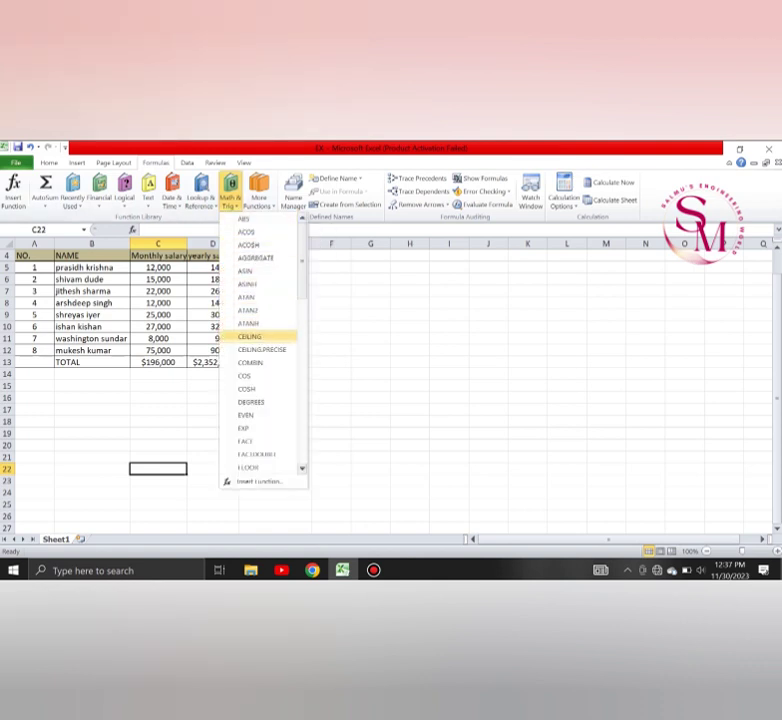
scroll(260, 400, "down", 3)
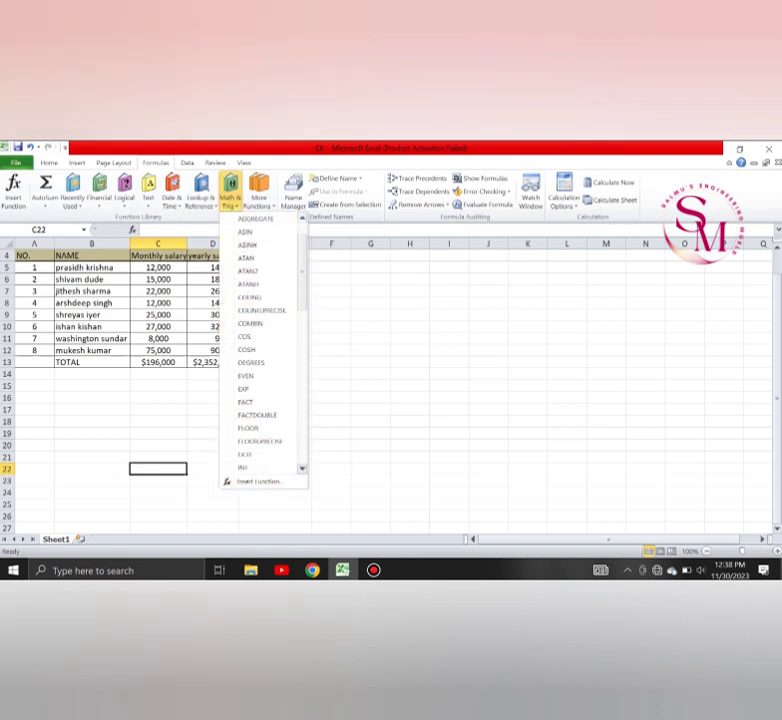
scroll(262, 340, "down", 12)
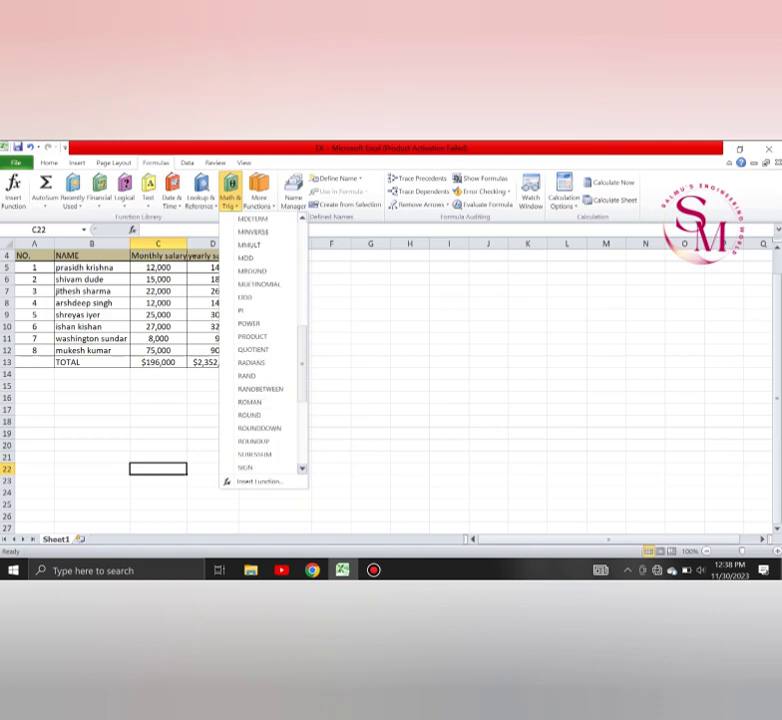
scroll(262, 340, "down", 2)
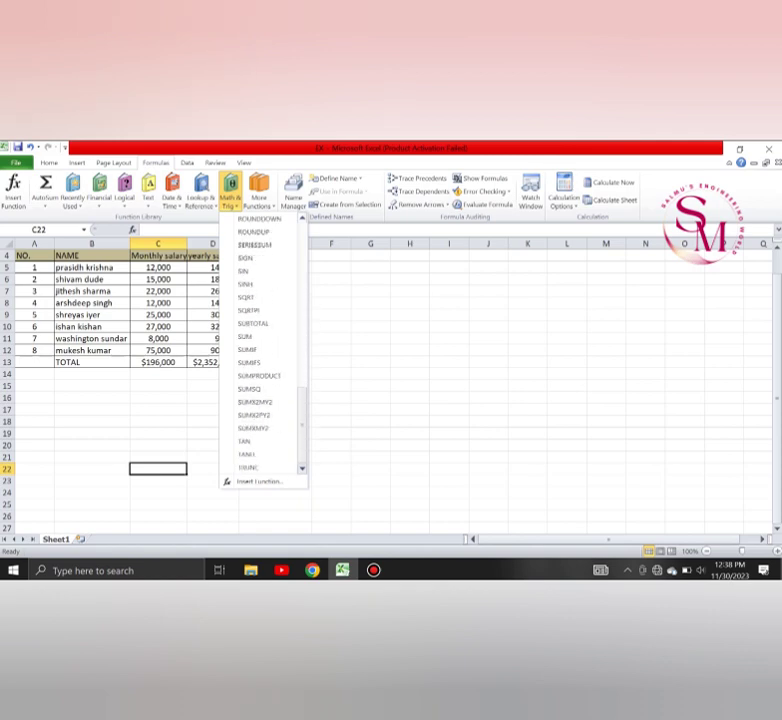
left_click(245, 336)
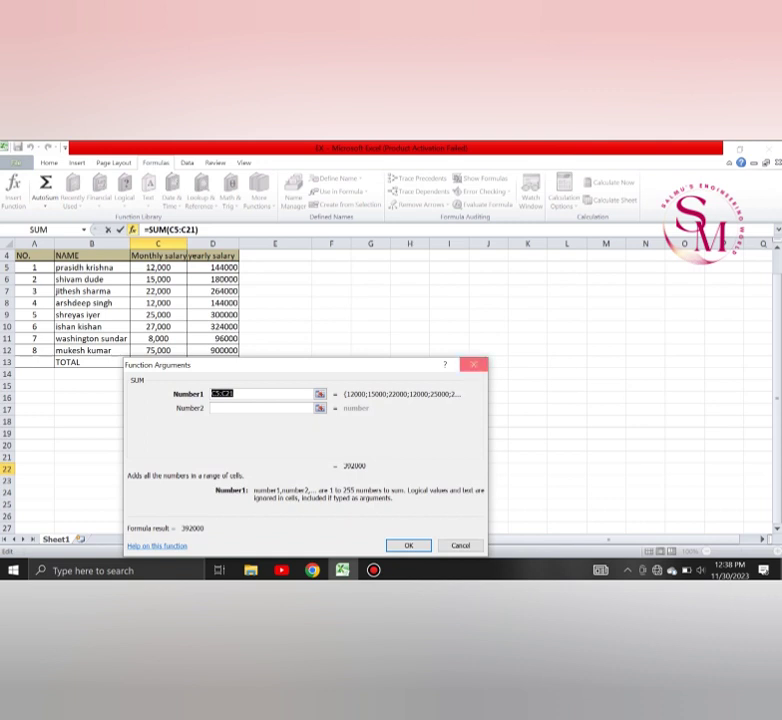
left_click(473, 364)
Step: Insert the SUM function from the Math & Trig library in E5 with the range C5:D5 and review the formula
left_click(275, 291)
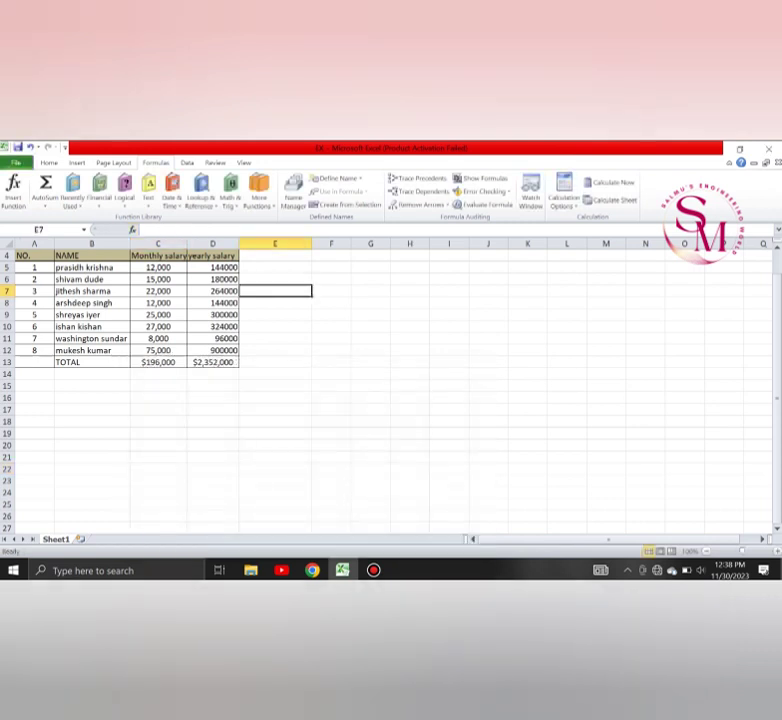
left_click(275, 267)
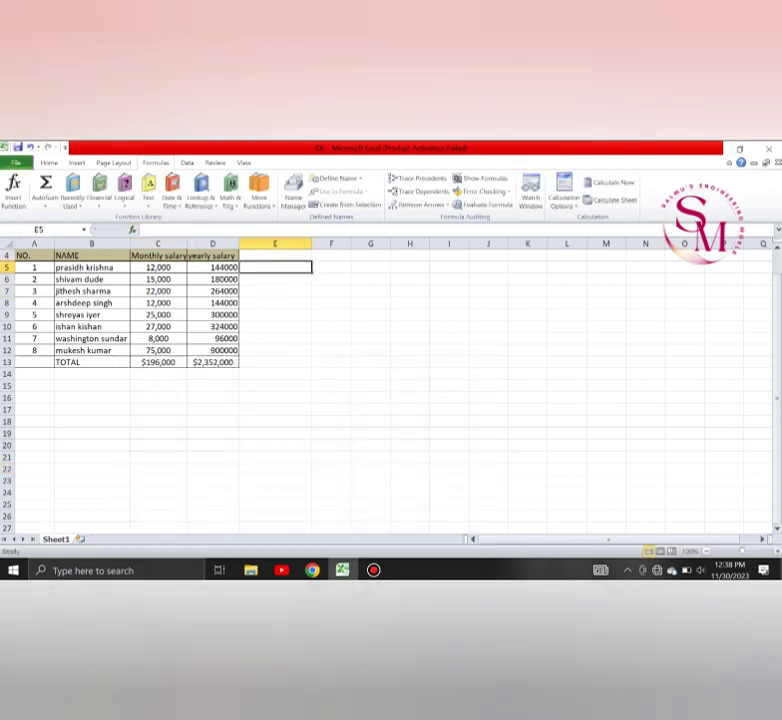
left_click(230, 192)
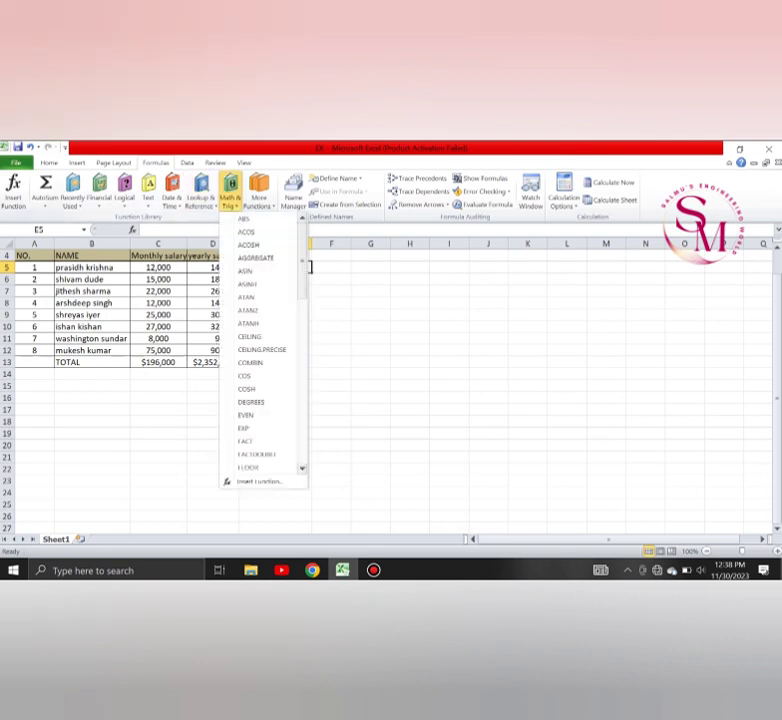
scroll(258, 340, "down", 2)
scroll(258, 340, "down", 10)
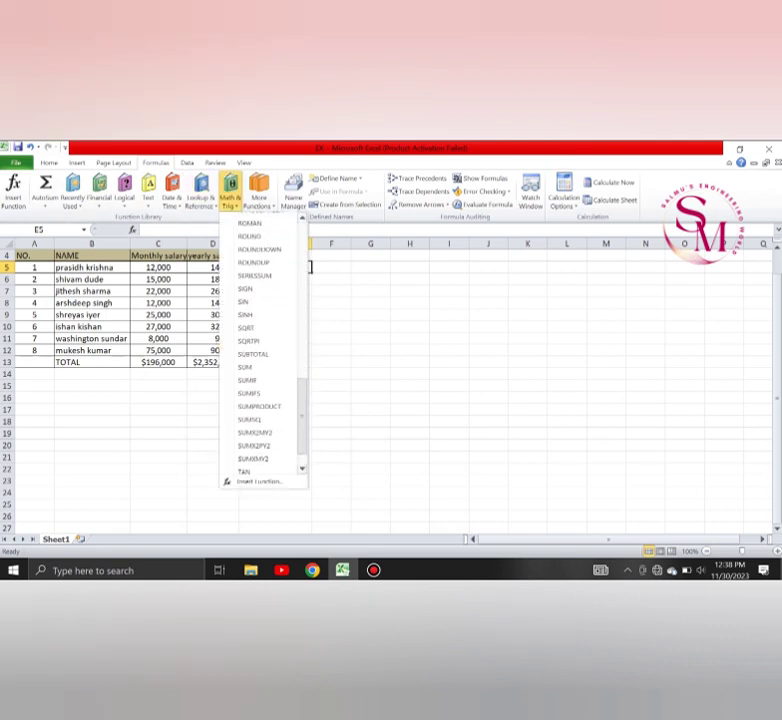
left_click(245, 366)
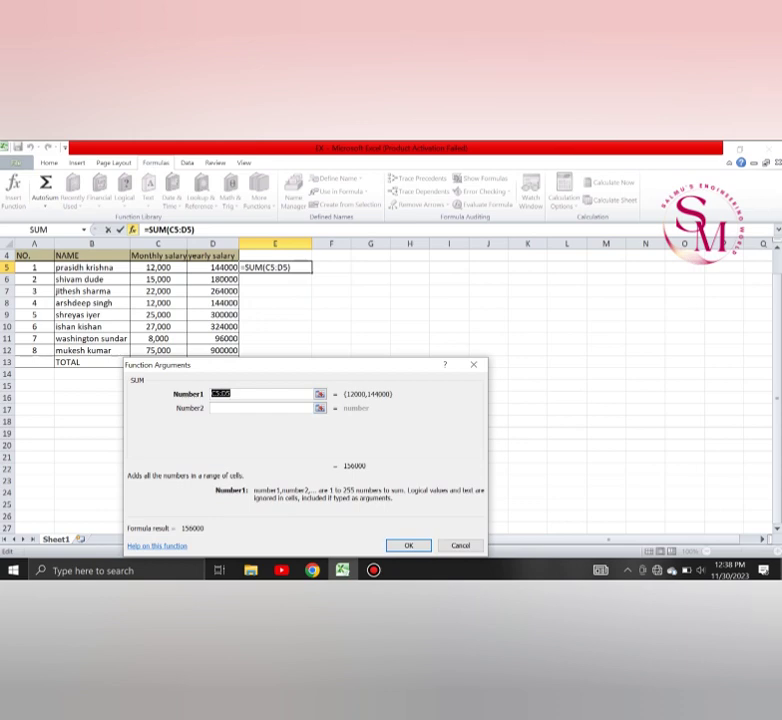
key("Return")
double_click(275, 268)
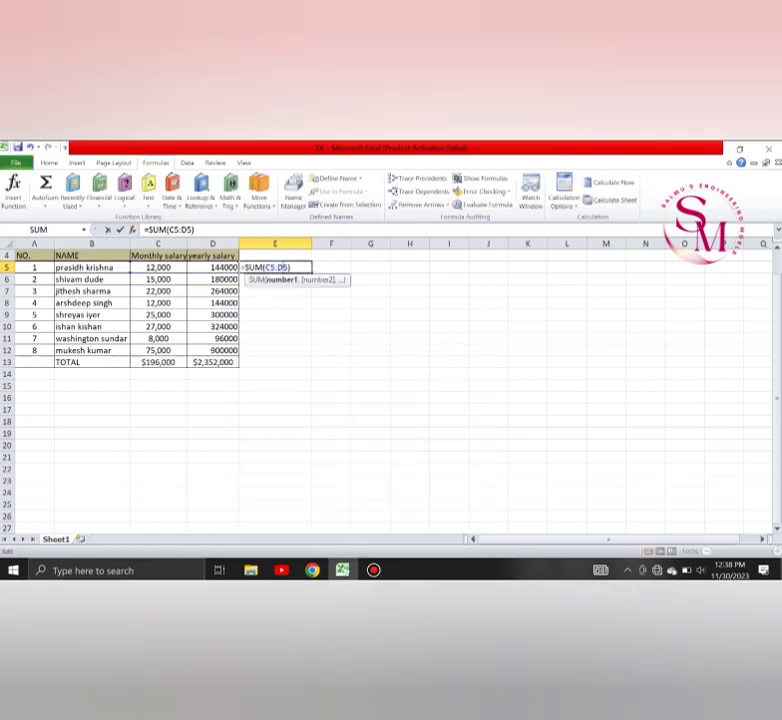
left_click(331, 398)
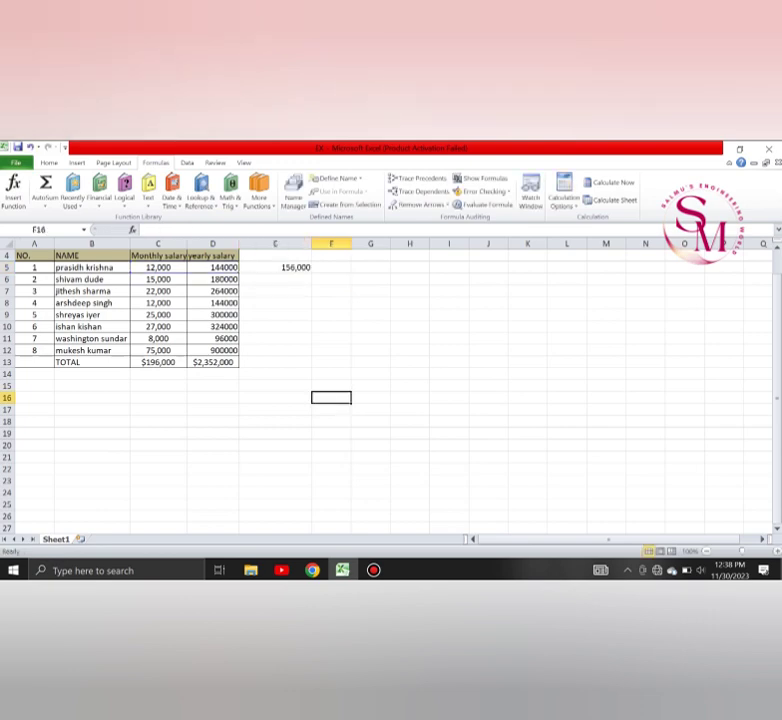